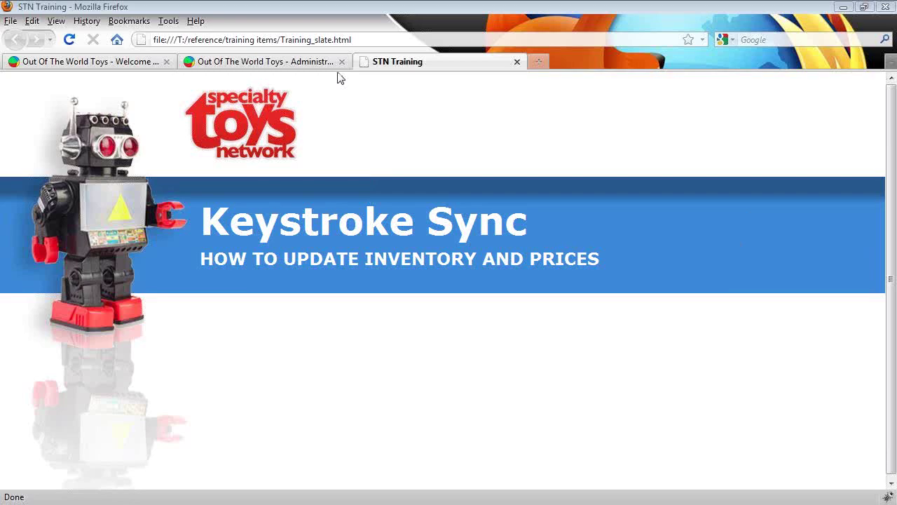
Open VirtueMart's Products CSV Import/Export page and review its SKU, name, stock and price import fields
left_click(313, 65)
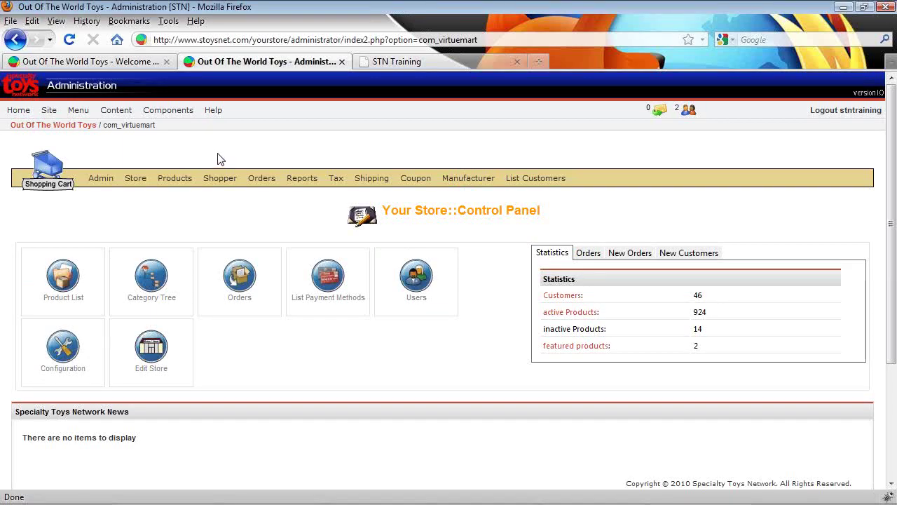
mouse_move(181, 180)
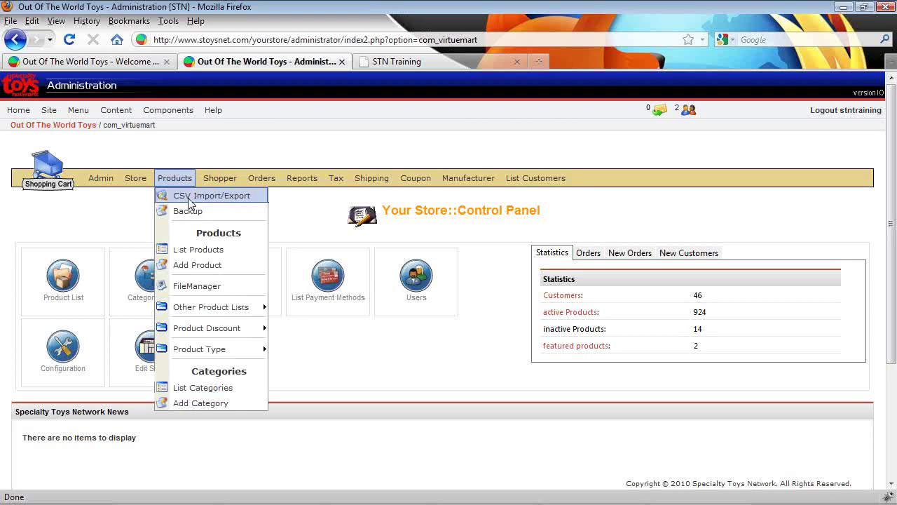
left_click(189, 201)
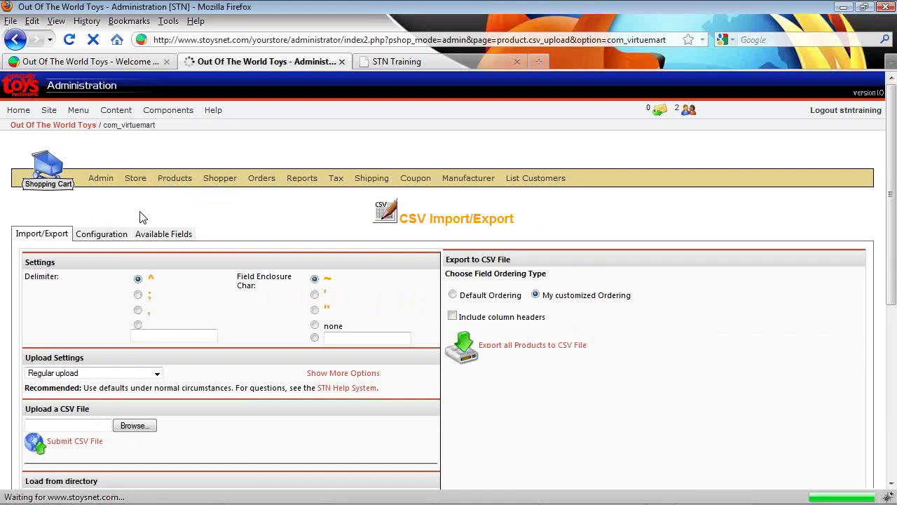
left_click(102, 235)
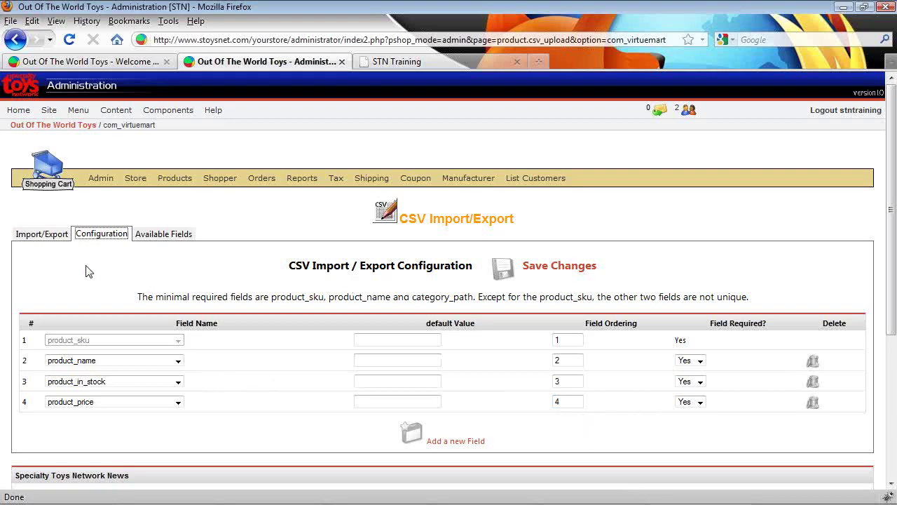
left_click(42, 235)
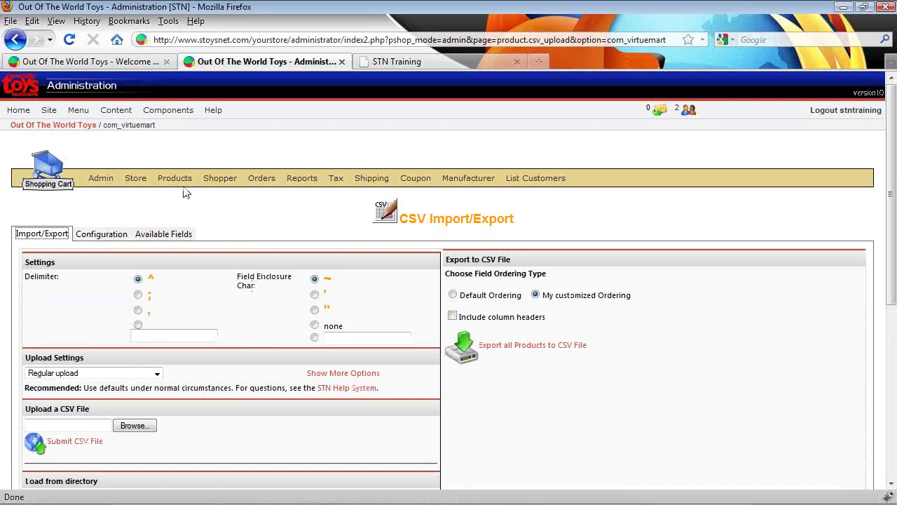
Back up all product data, overwriting the previous backup, and return to CSV Import/Export
mouse_move(184, 186)
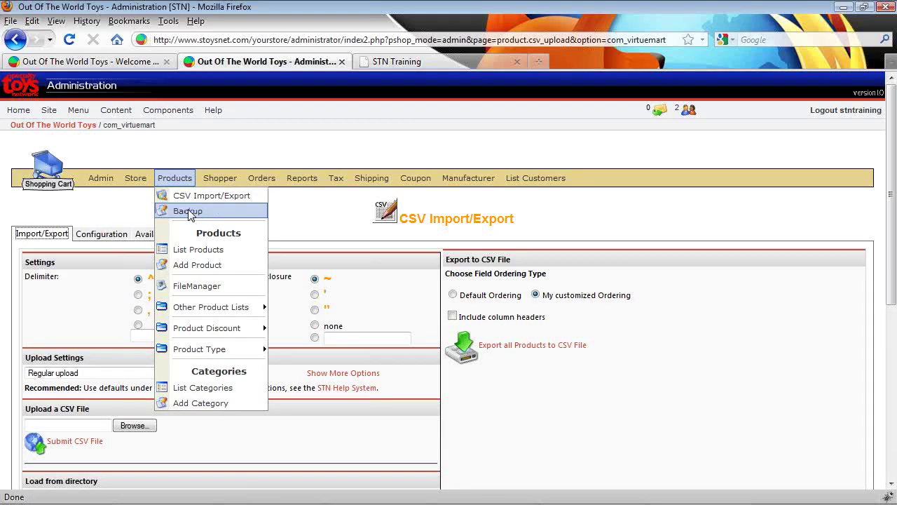
left_click(190, 212)
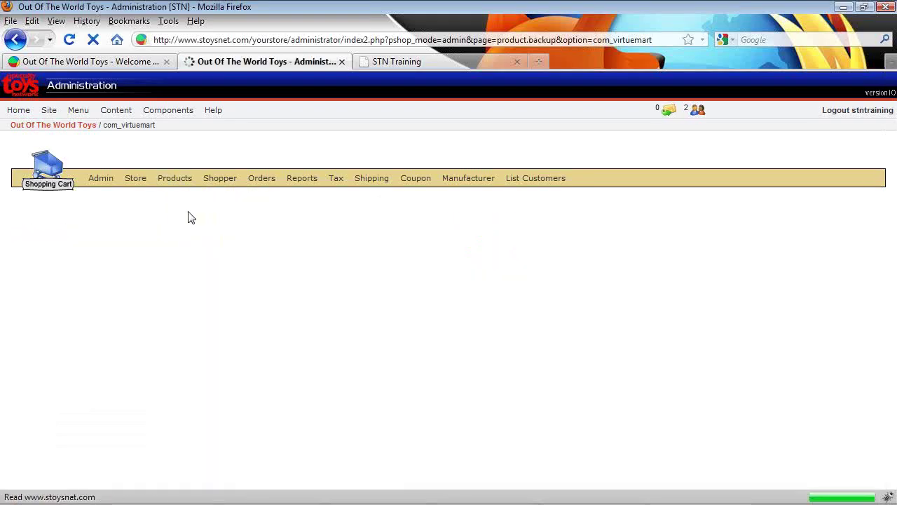
left_click(341, 355)
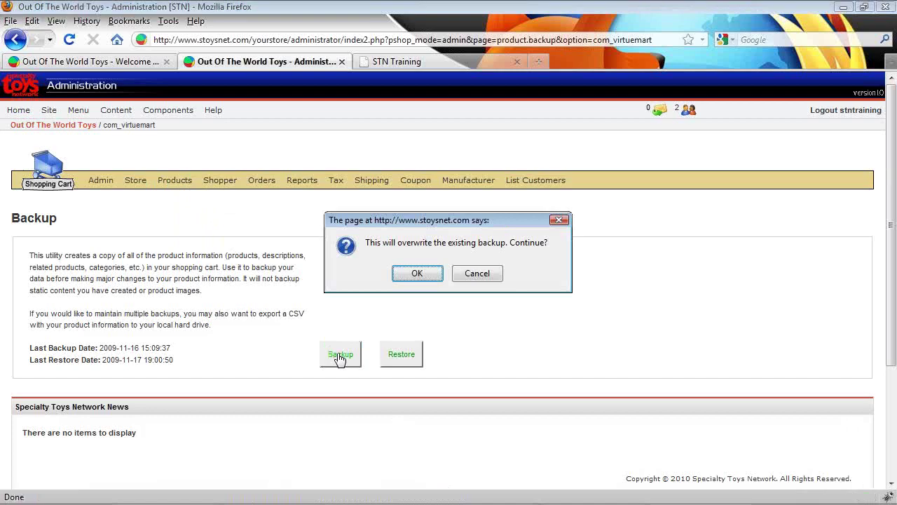
left_click(417, 273)
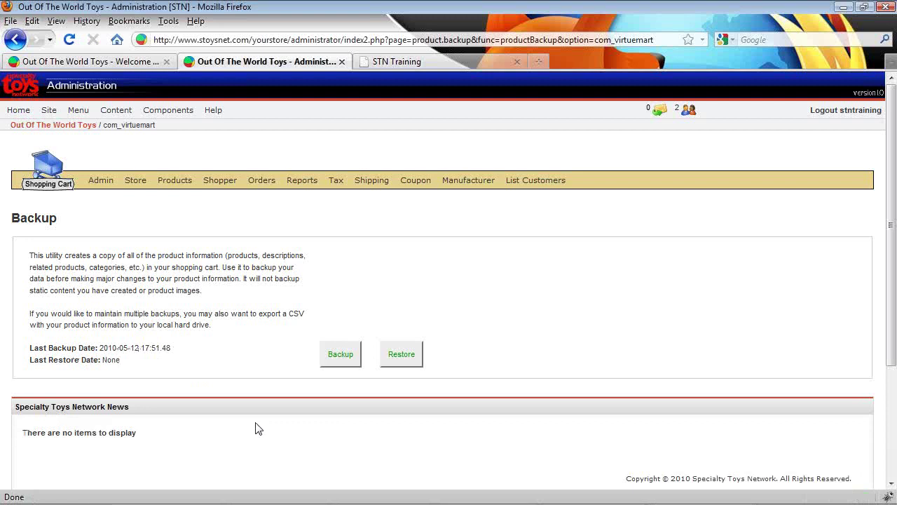
mouse_move(175, 181)
left_click(182, 199)
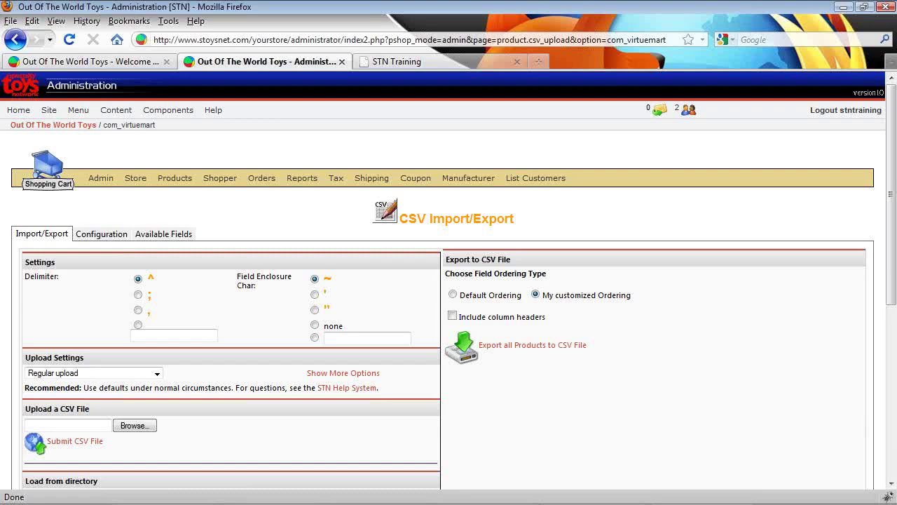
Log into Keystroke POS with the clerk number and open the Inventory Database report settings
left_click(596, 499)
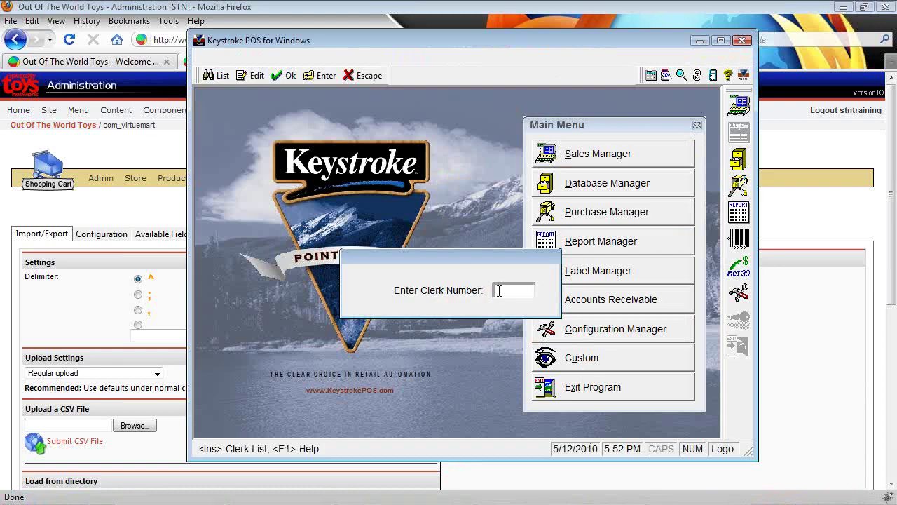
key("Return")
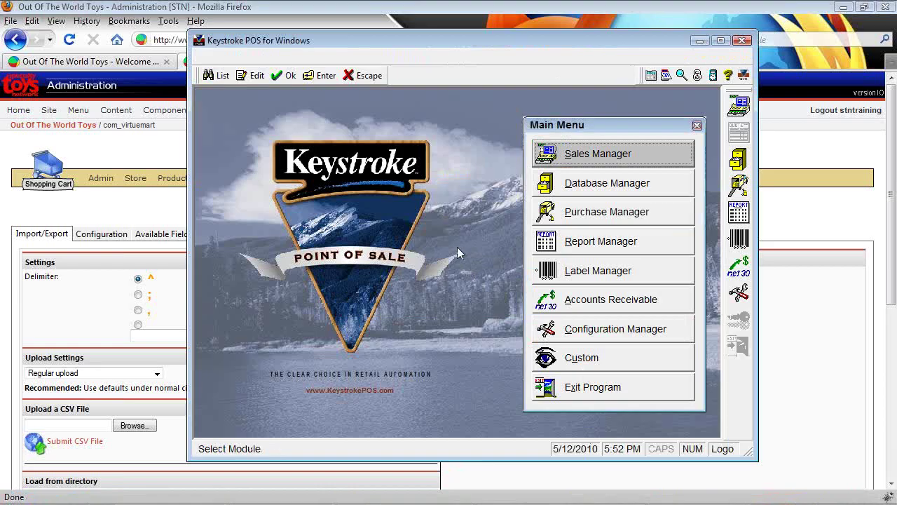
left_click(597, 243)
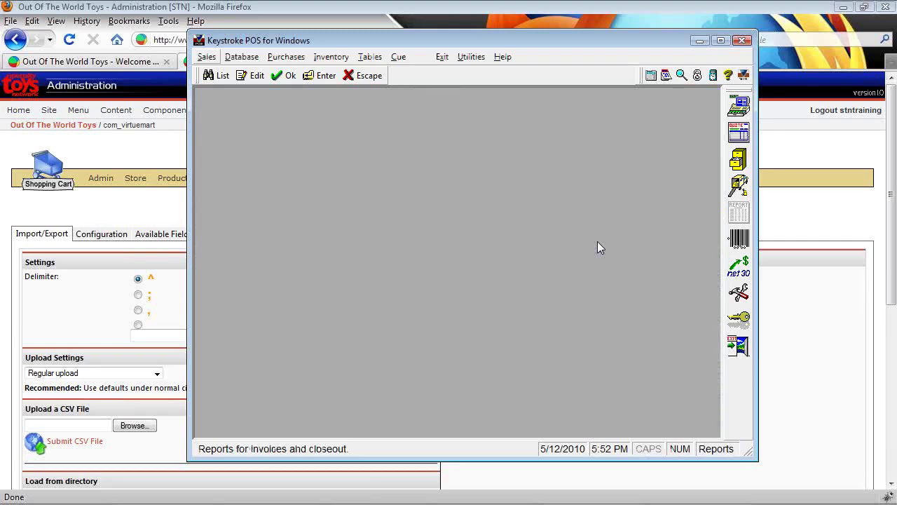
left_click(331, 57)
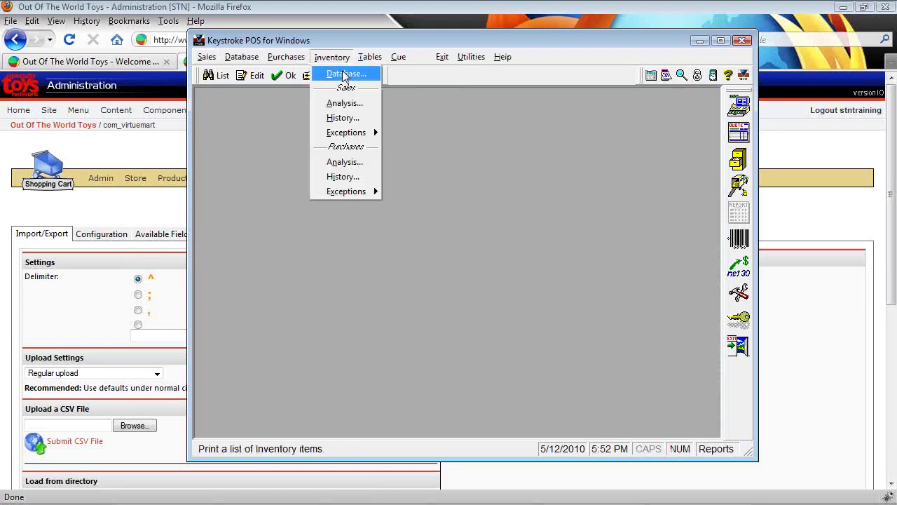
left_click(345, 74)
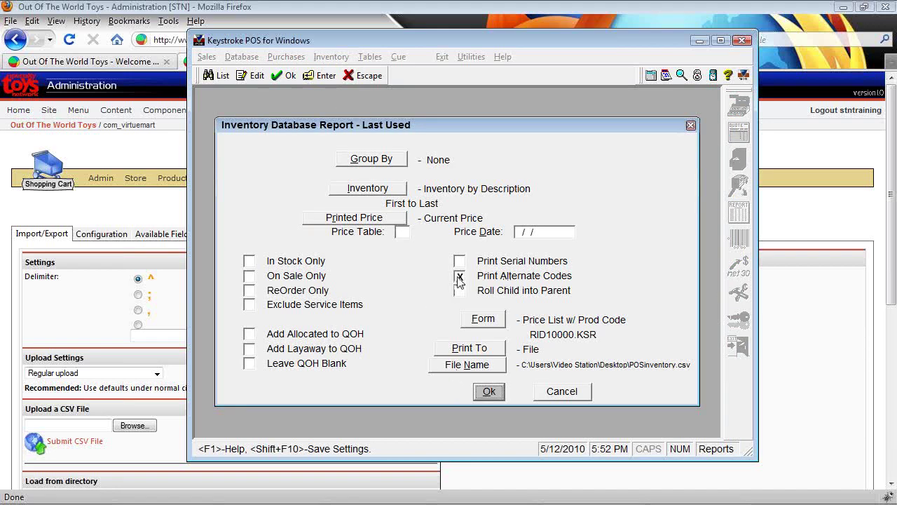
left_click(386, 192)
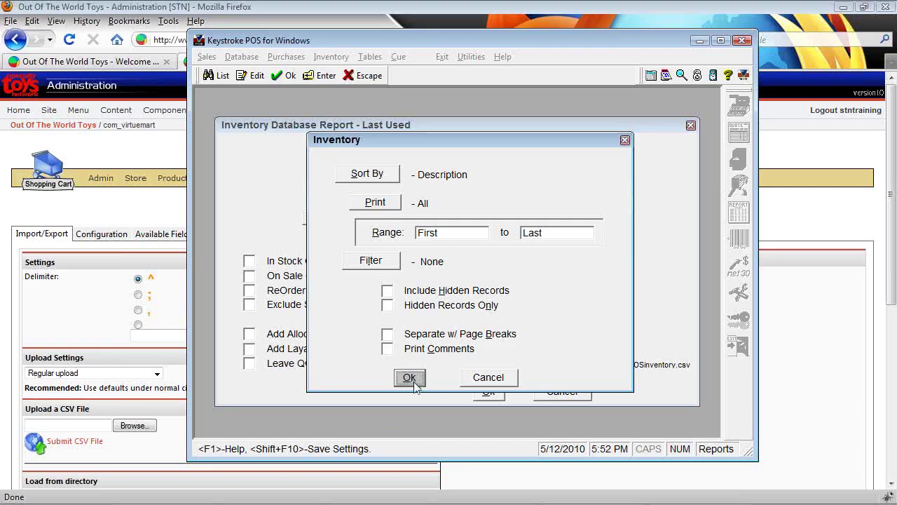
left_click(625, 141)
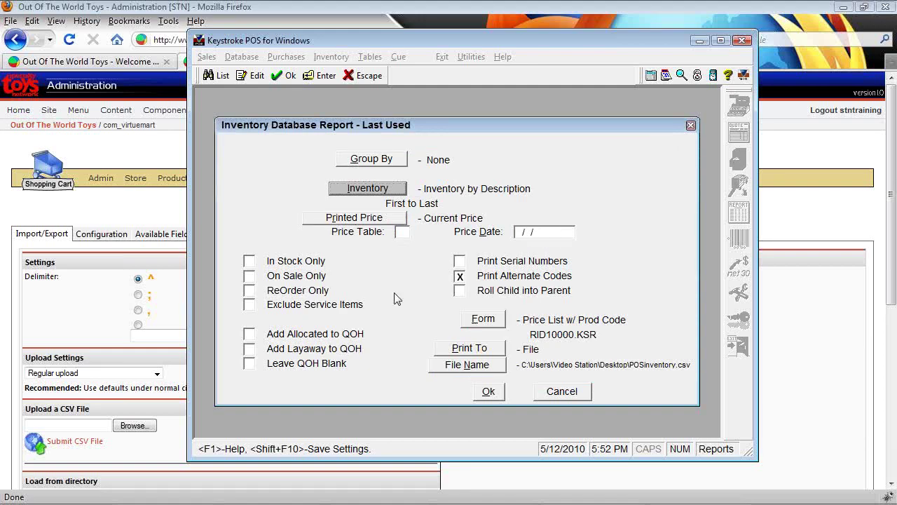
left_click(480, 322)
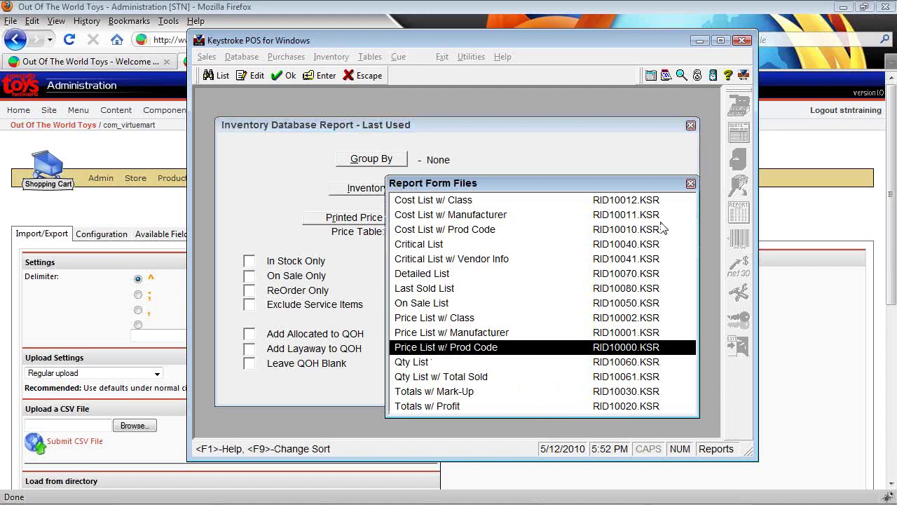
left_click(692, 184)
left_click(466, 352)
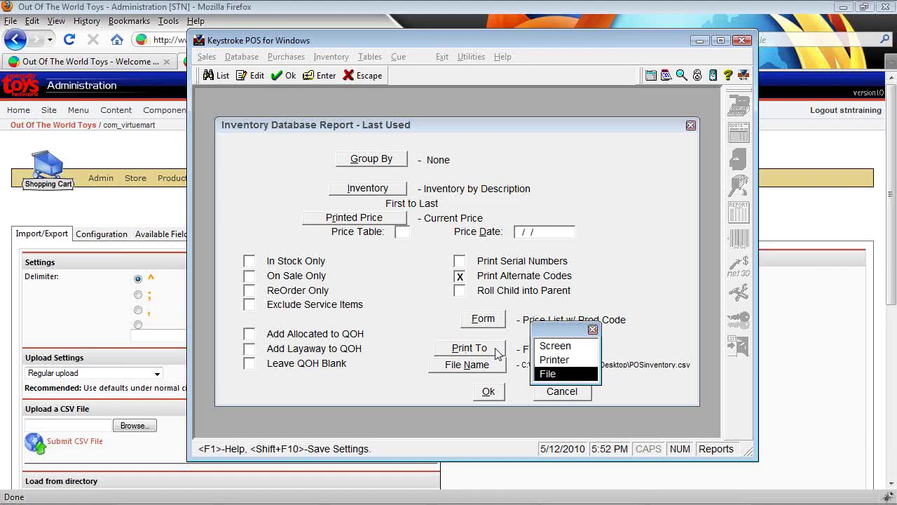
Send the report output to a file and browse to the Desktop as the save location
left_click(547, 375)
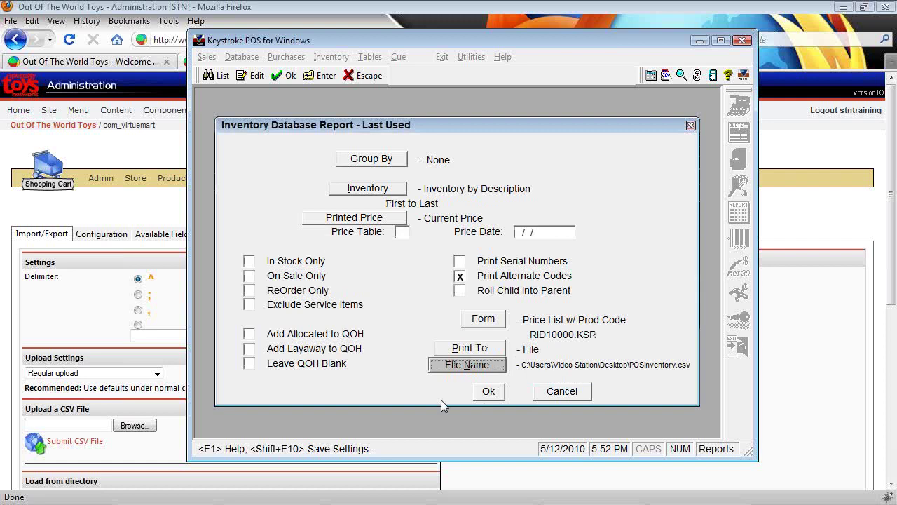
left_click(475, 368)
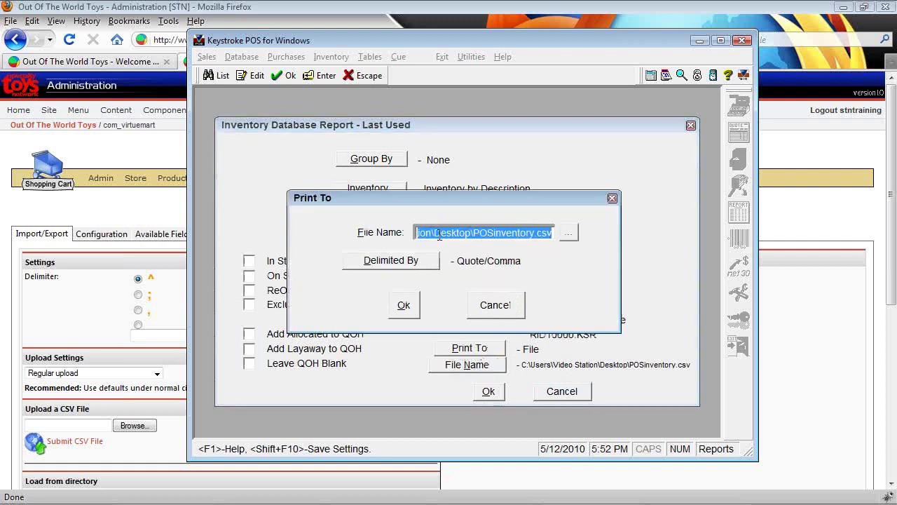
left_click(568, 232)
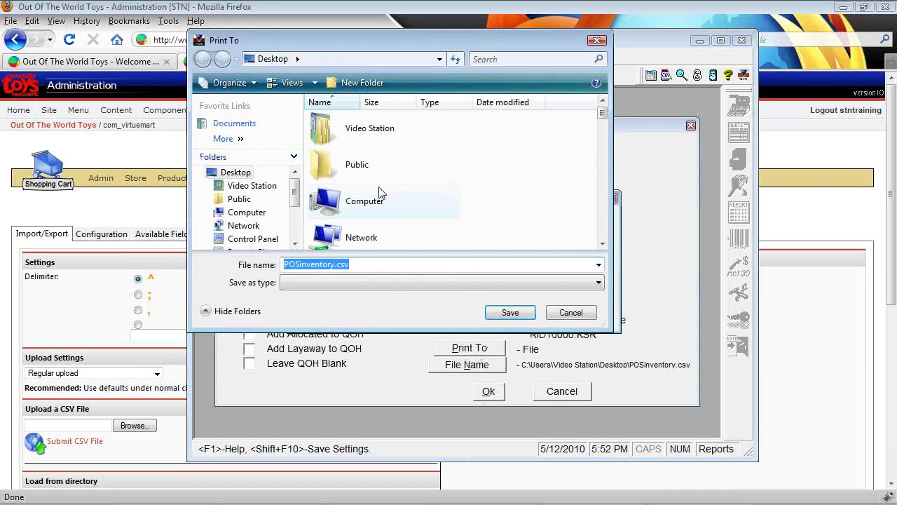
left_click(245, 212)
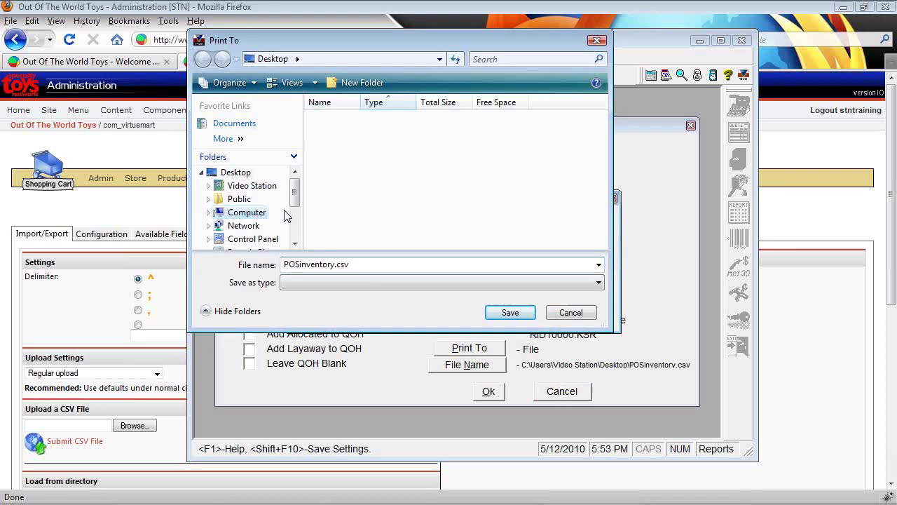
left_click(235, 173)
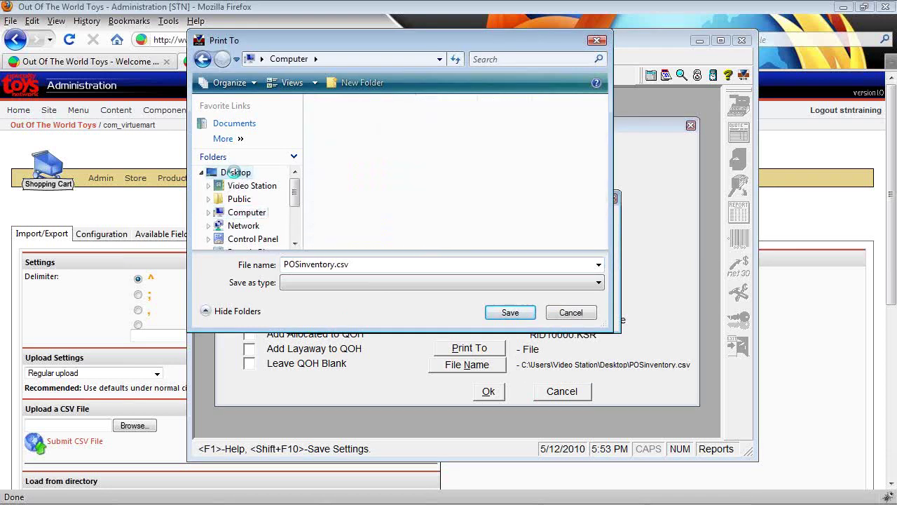
Create a 'temp csv' folder on the Desktop and save POSinventory.csv into it
left_click(345, 82)
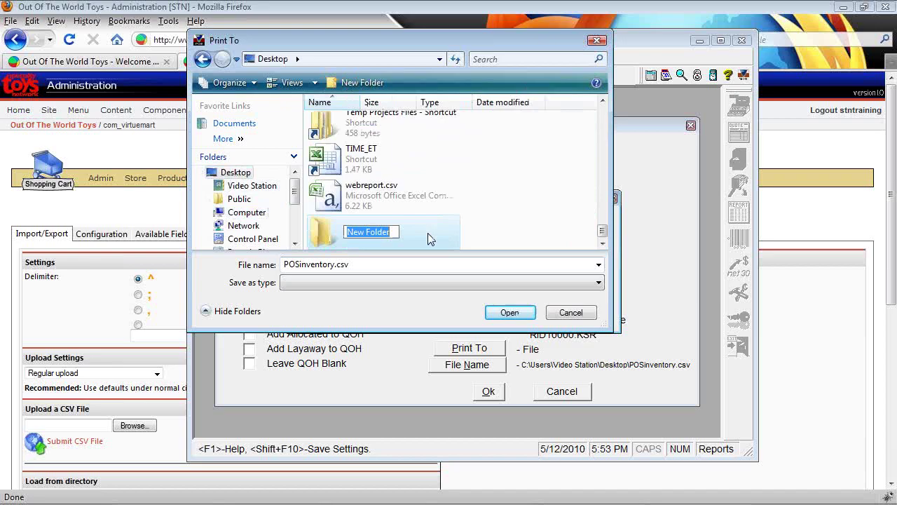
type("temp")
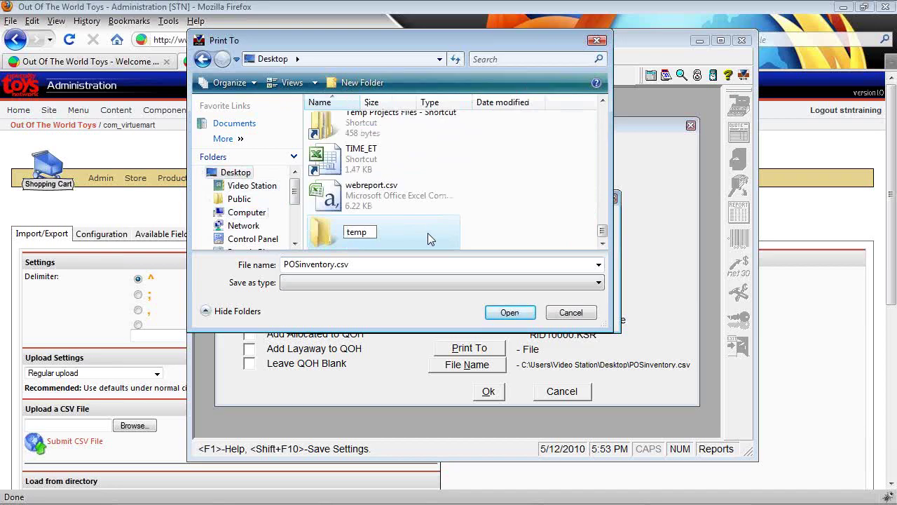
type(" csv")
key("Return")
key("Return")
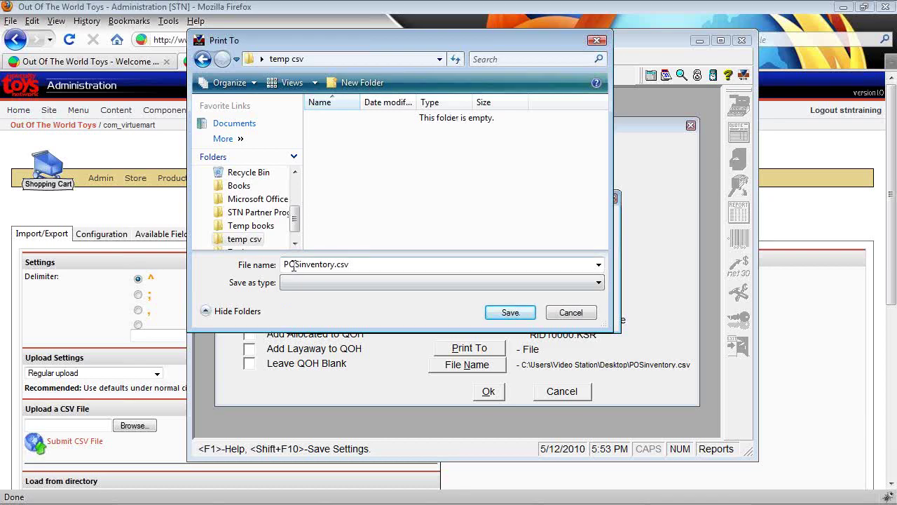
left_click(389, 268)
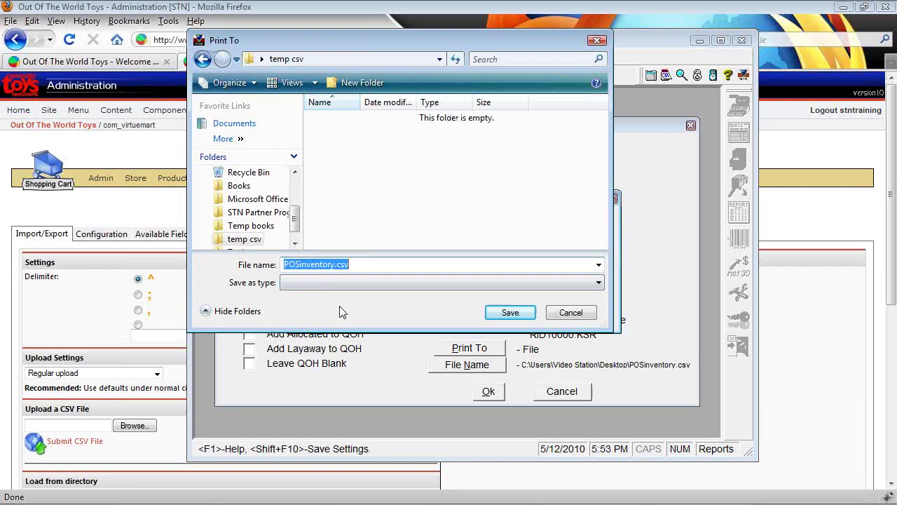
left_click(350, 284)
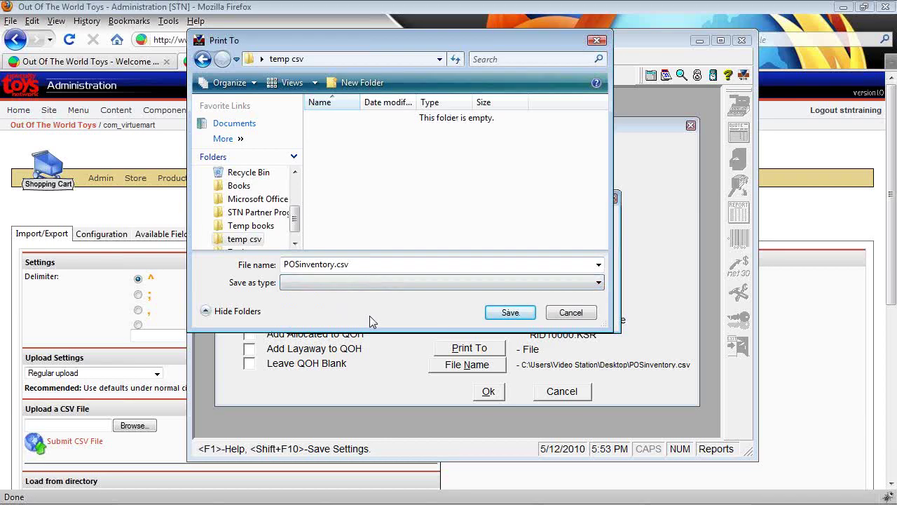
left_click(520, 312)
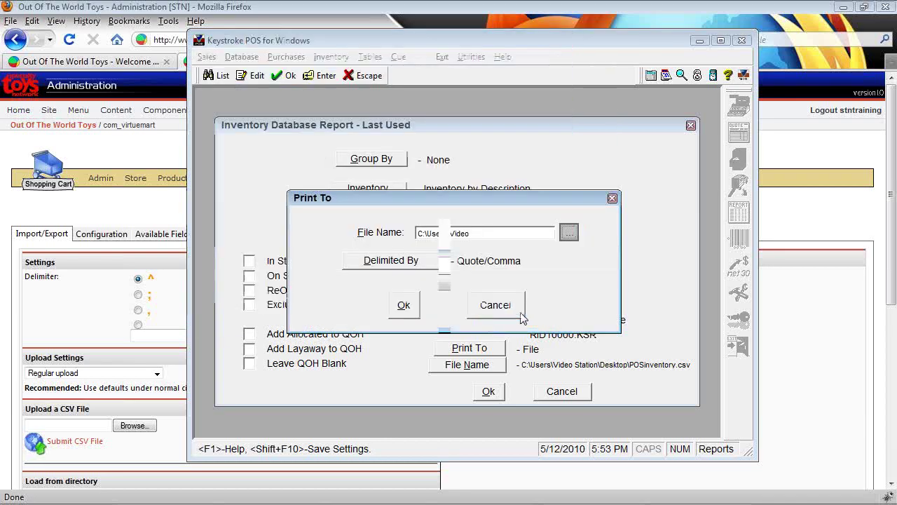
Set Quote/Comma delimiting, accept the Print To settings and run the inventory report to file
left_click(404, 307)
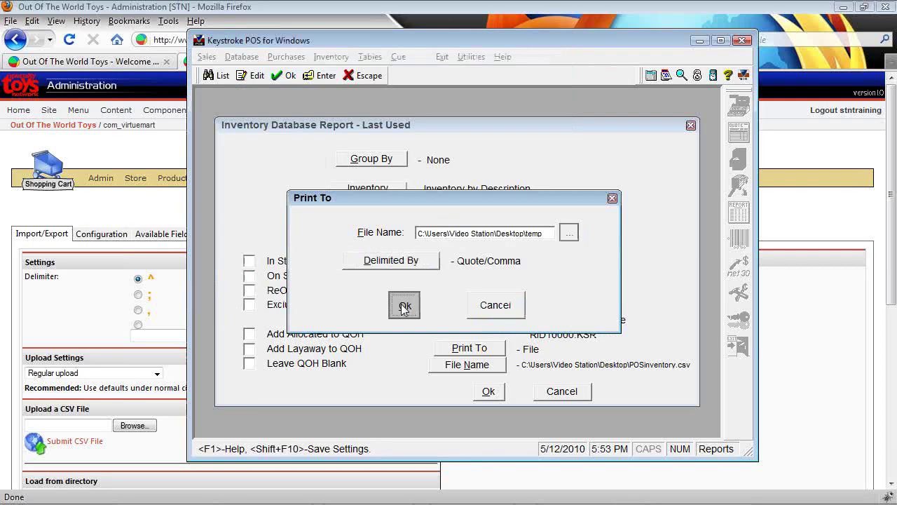
left_click(386, 265)
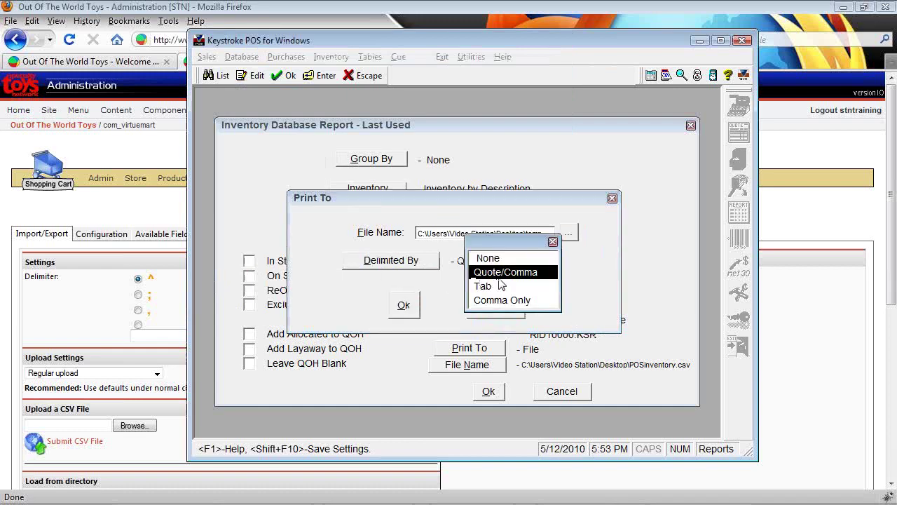
left_click(543, 280)
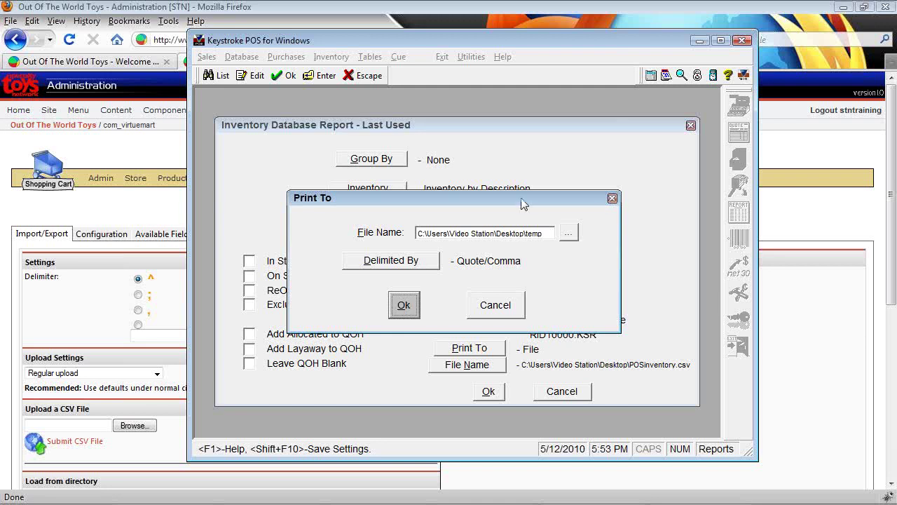
left_click(613, 199)
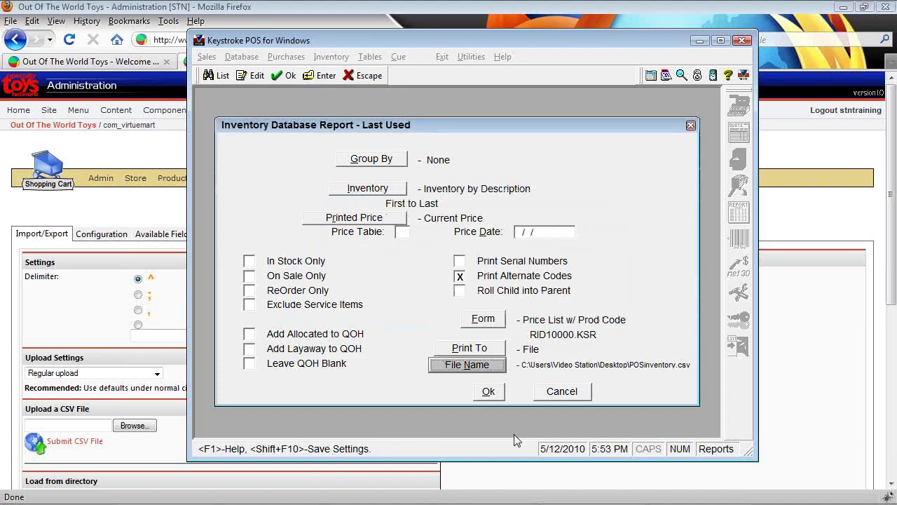
left_click(489, 392)
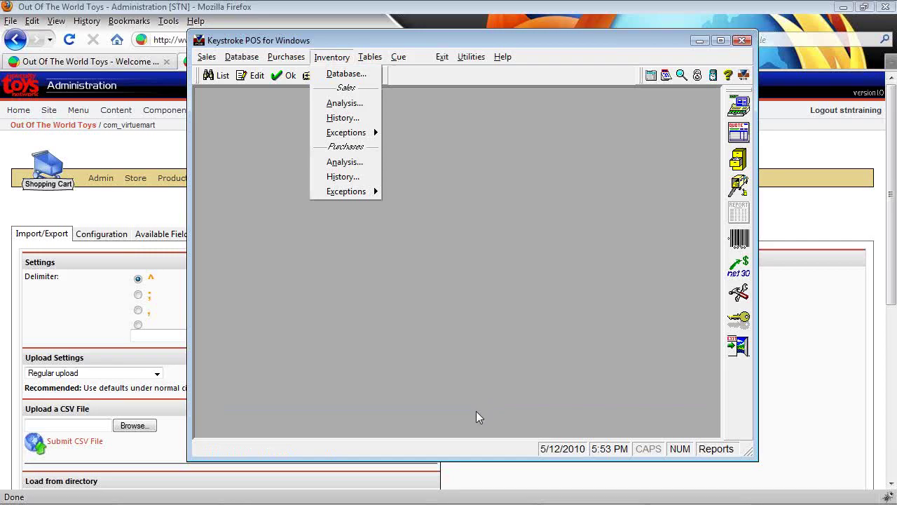
Open the temp csv folder in Explorer and check its Properties to confirm it is empty
mouse_move(169, 501)
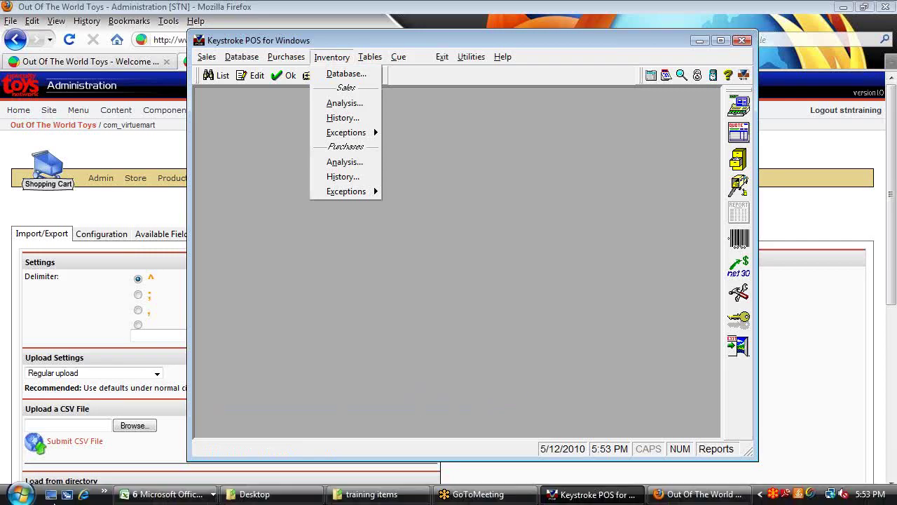
left_click(280, 499)
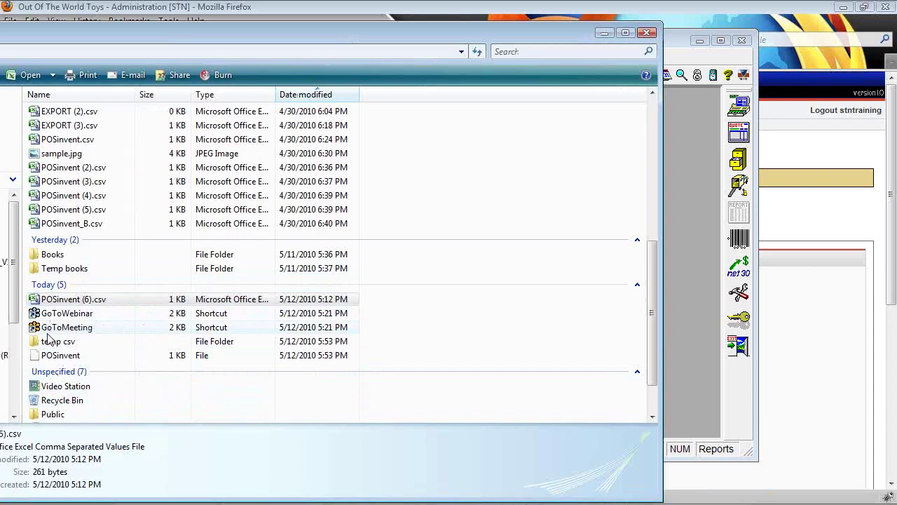
double_click(64, 343)
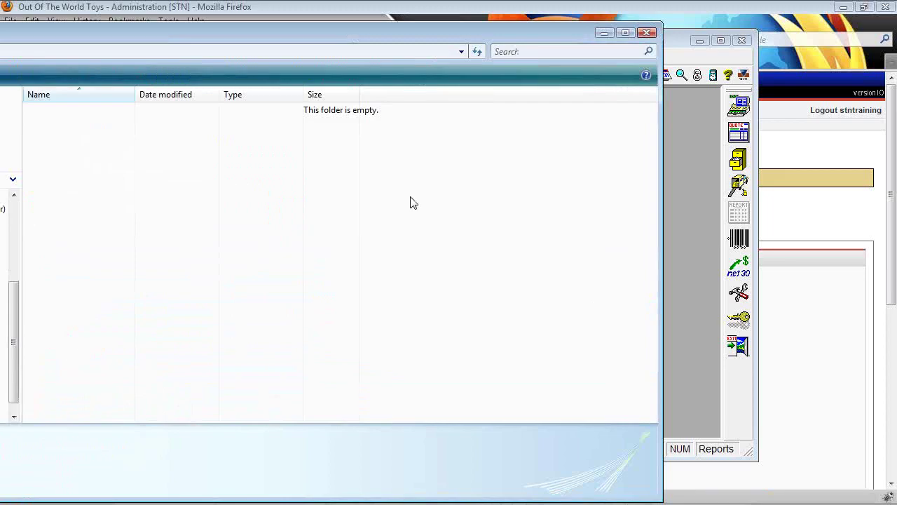
right_click(150, 225)
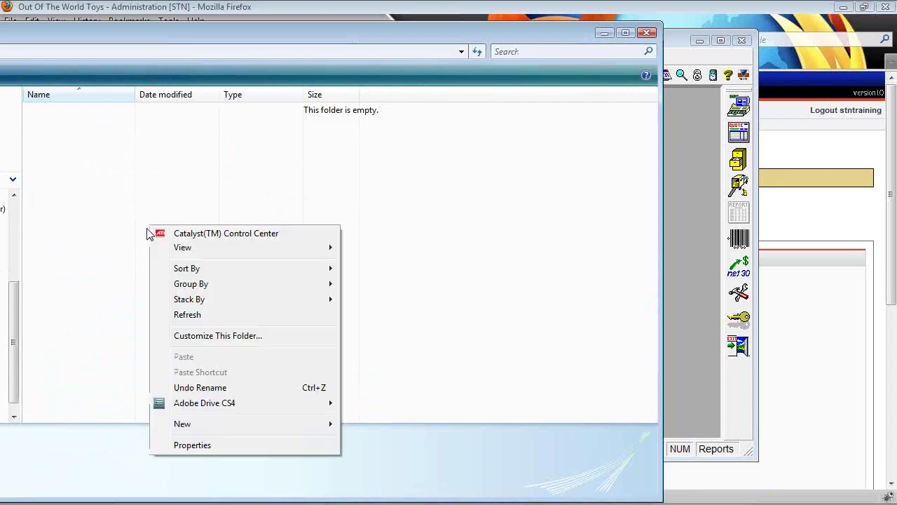
left_click(186, 446)
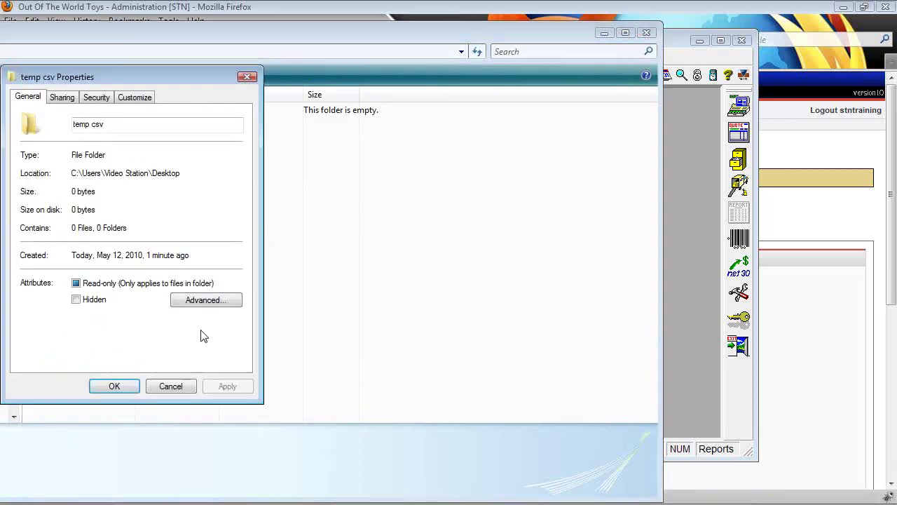
left_click(248, 77)
Shift the Explorer window right to bring the Desktop folder listing into view
left_click_drag(277, 34, 385, 28)
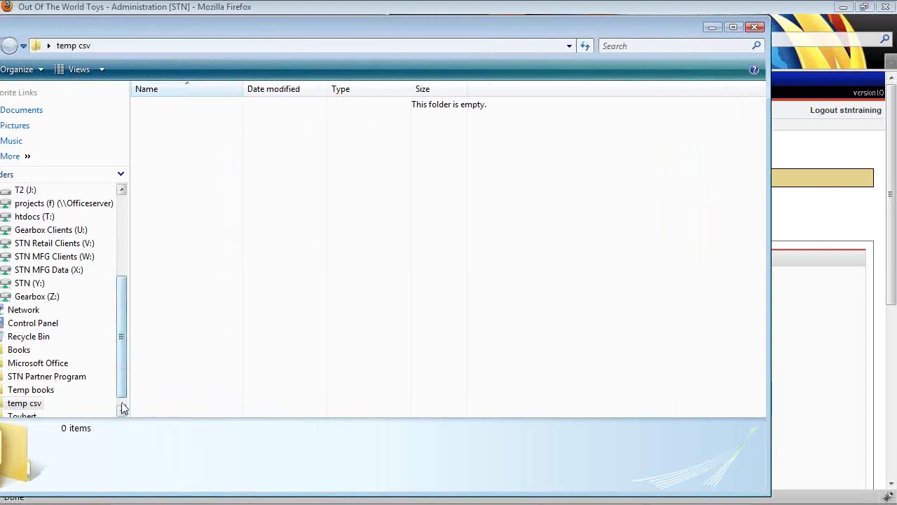
left_click_drag(141, 52, 223, 34)
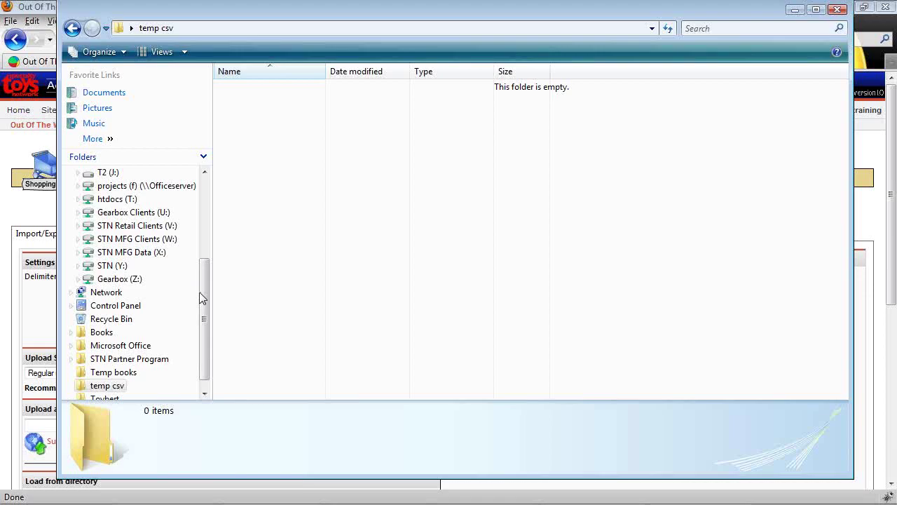
left_click_drag(202, 298, 210, 185)
Drag the POSinvent export from the Desktop into the temp csv folder and open that folder
left_click(110, 175)
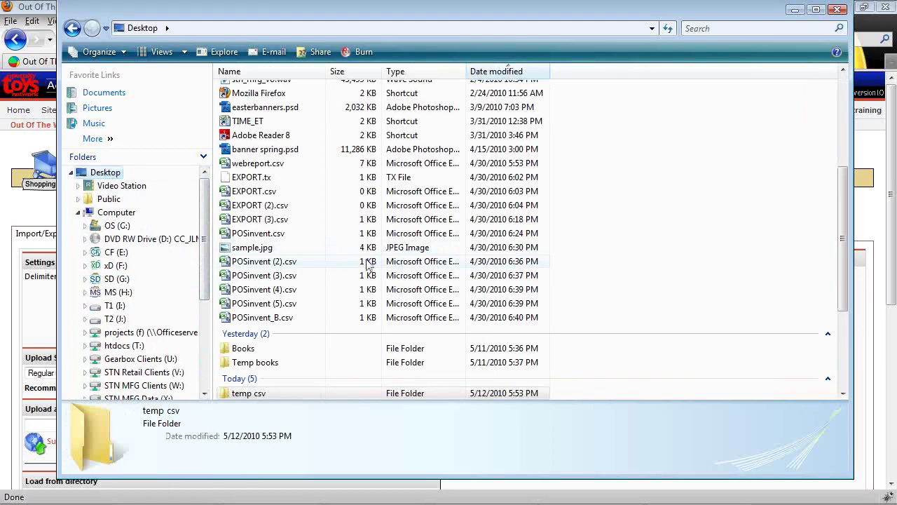
scroll(540, 354, "down", 4)
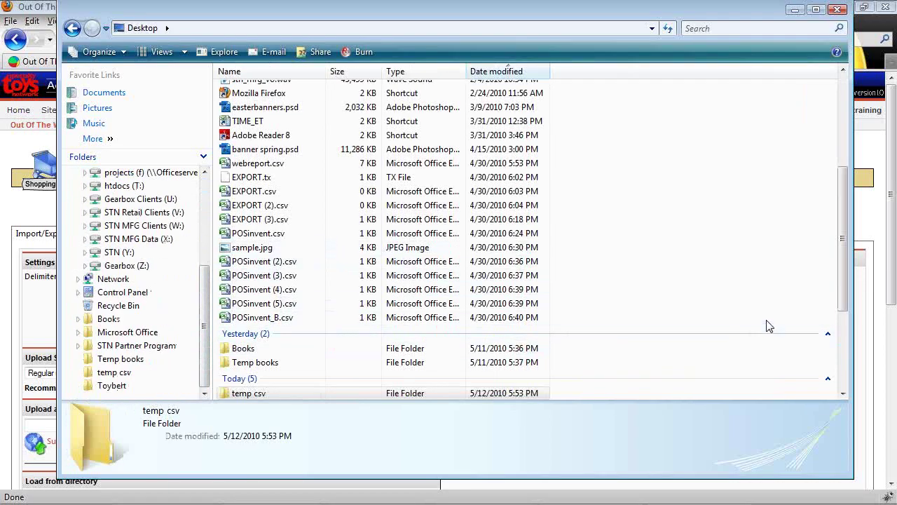
left_click_drag(841, 303, 844, 369)
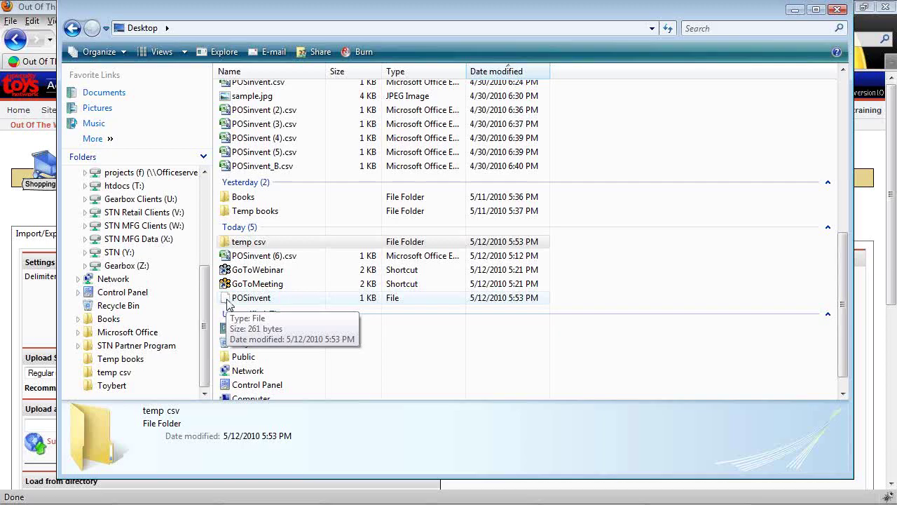
left_click_drag(227, 301, 122, 375)
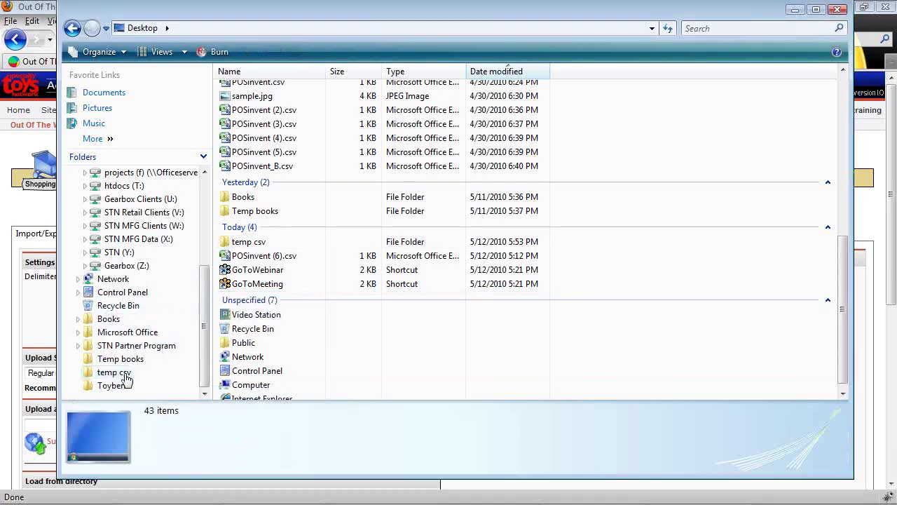
left_click(121, 375)
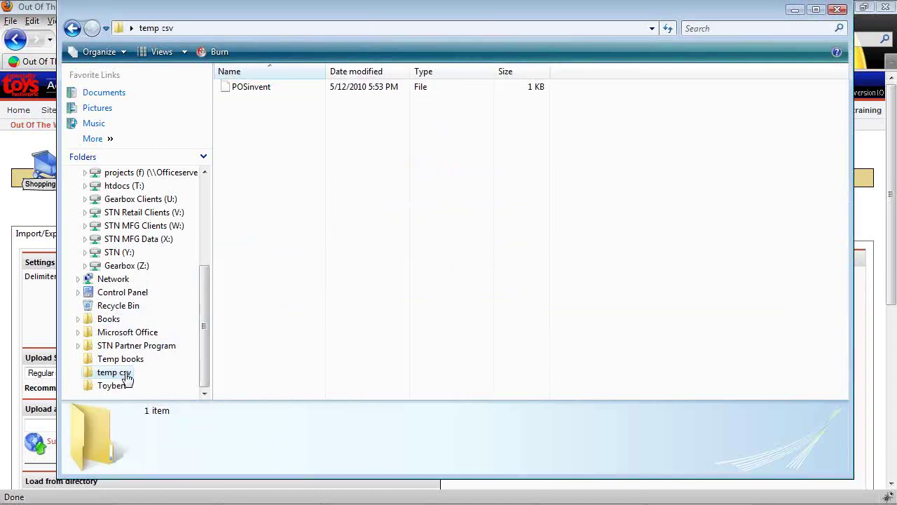
Rename POSinvent to POSinvent.csv by appending the .csv extension
right_click(257, 93)
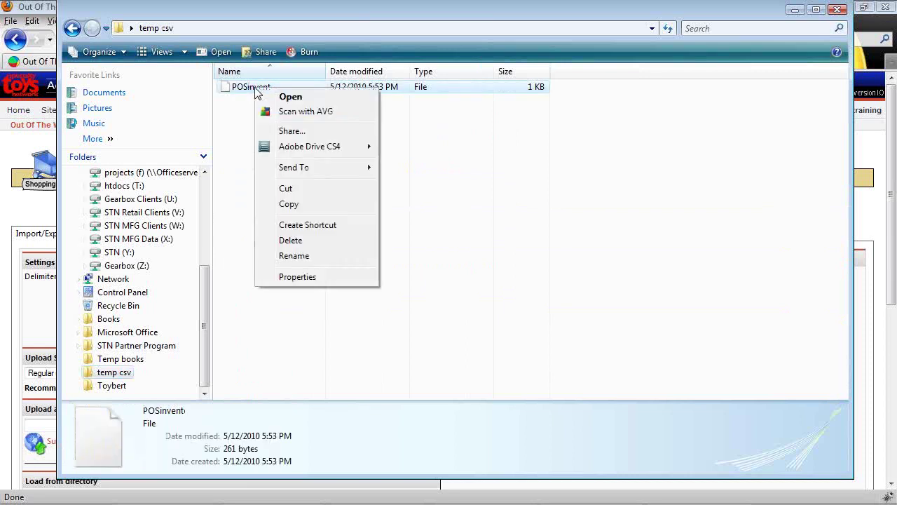
left_click(303, 258)
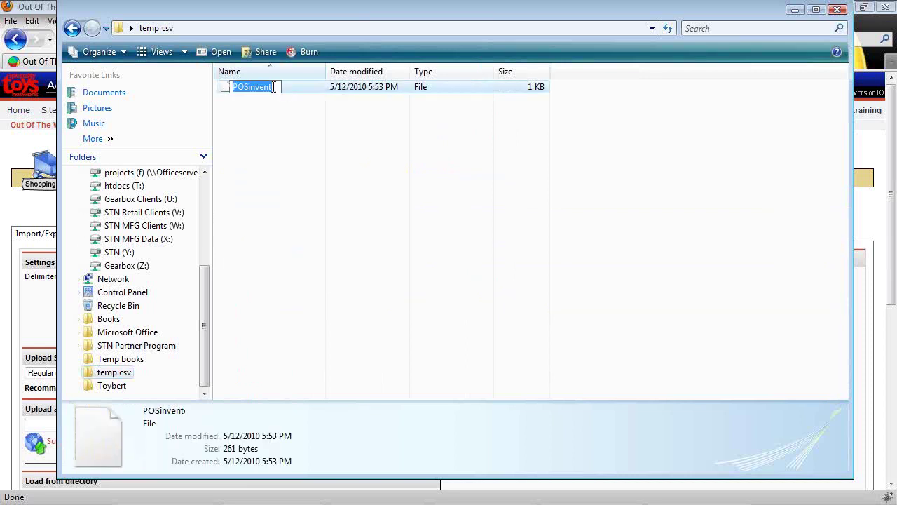
left_click(273, 87)
type(".csv")
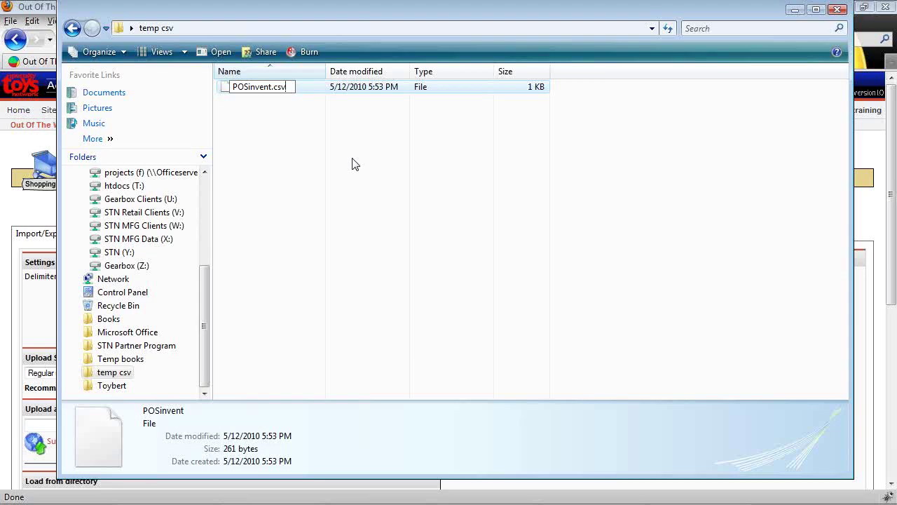
key("Return")
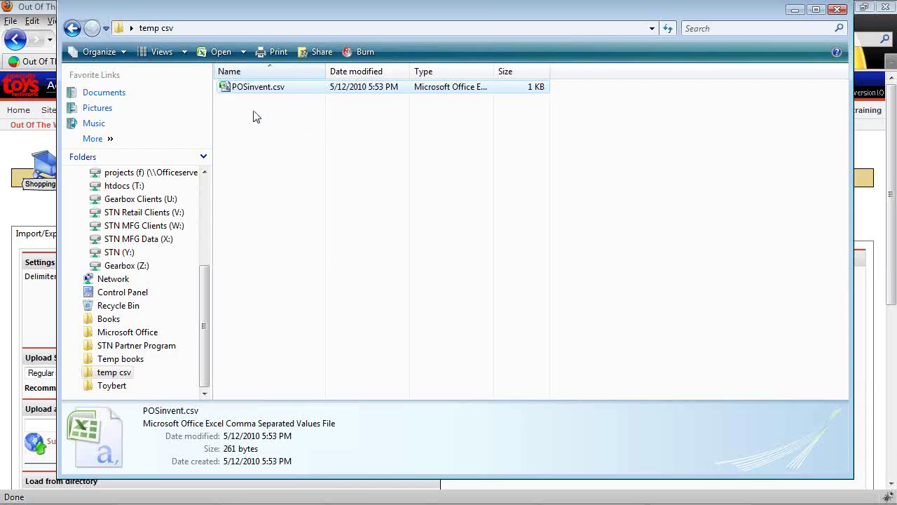
Open POSinvent.csv in Excel, enlarge the window, and widen all columns to fit SKUs and names
double_click(226, 91)
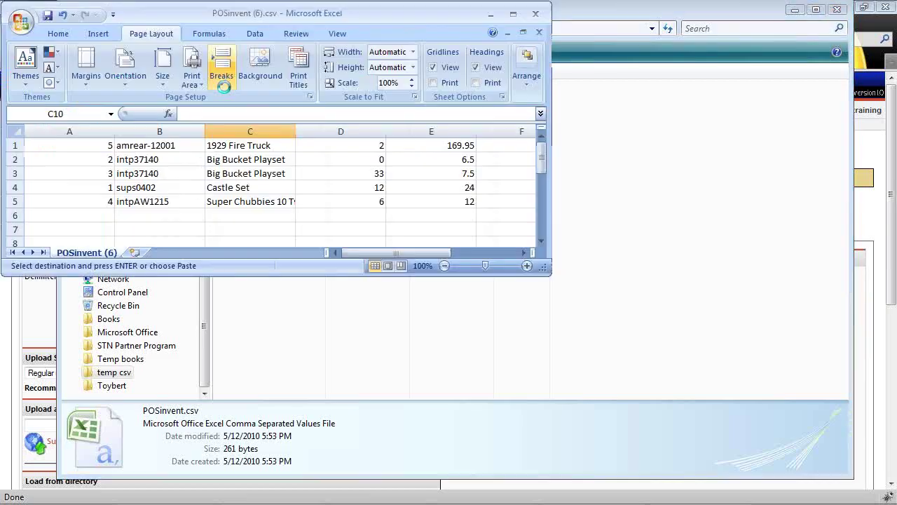
left_click_drag(545, 270, 737, 398)
left_click(91, 271)
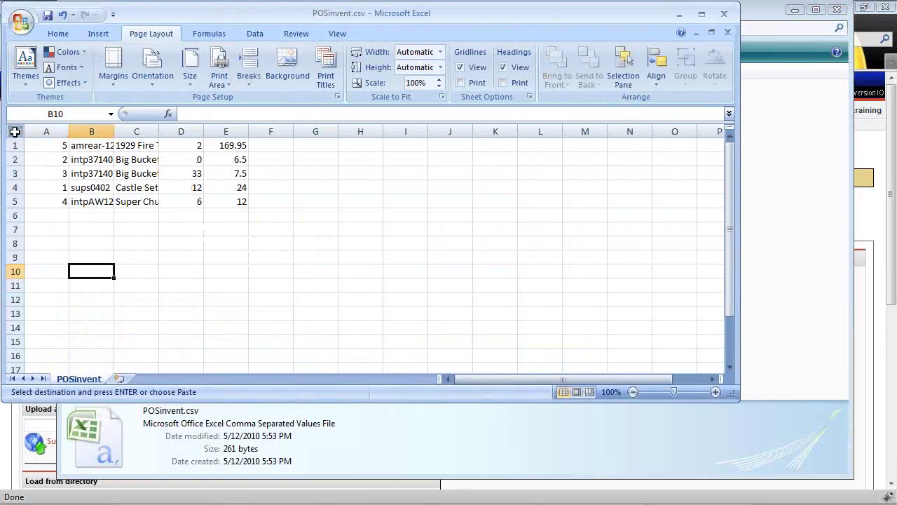
left_click_drag(520, 12, 592, 103)
left_click(241, 340)
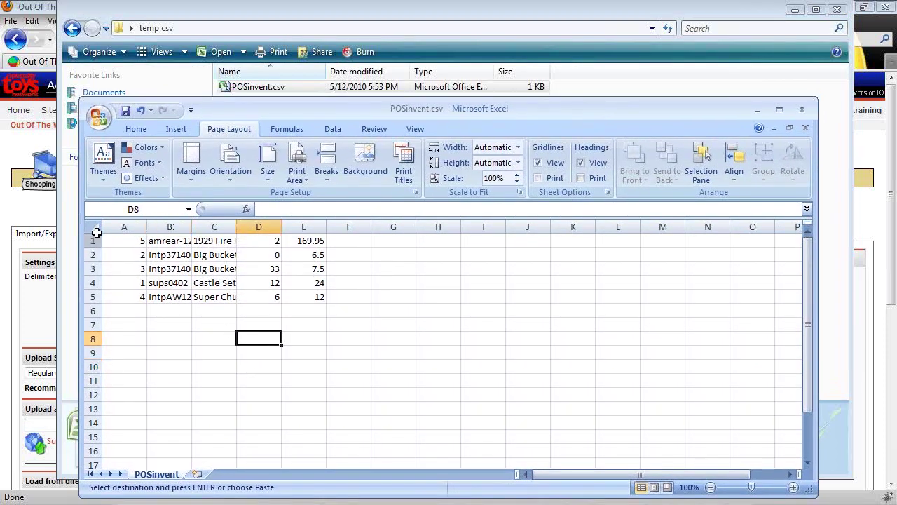
left_click(94, 228)
left_click_drag(147, 227, 226, 227)
left_click(301, 325)
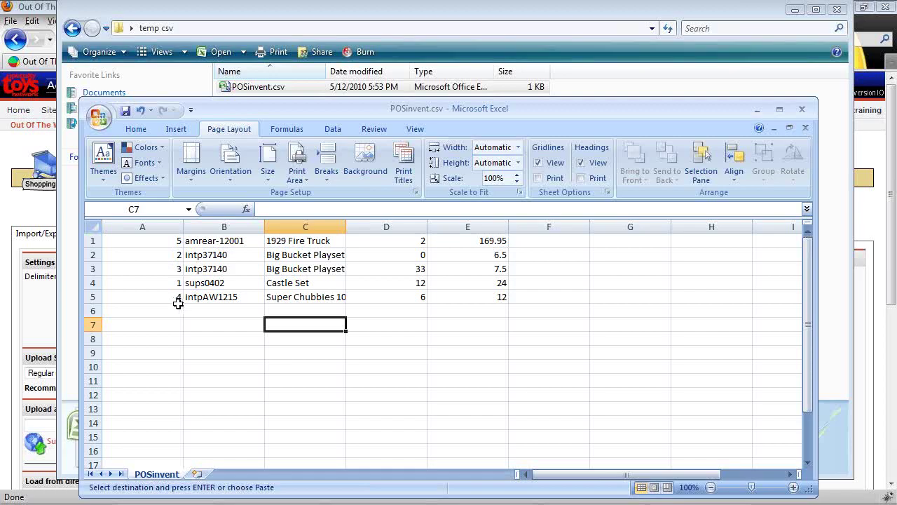
Delete the leading numbering column A so the SKUs start in column A
left_click(142, 227)
right_click(143, 230)
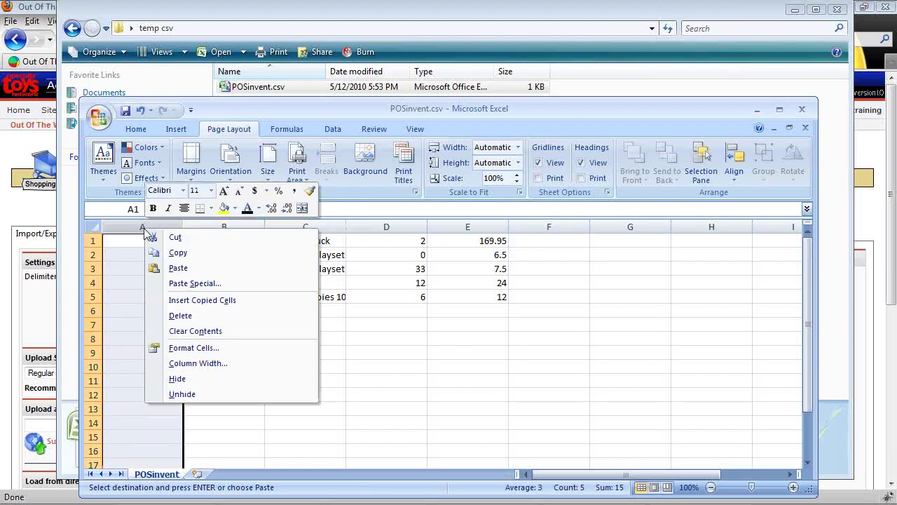
left_click(135, 224)
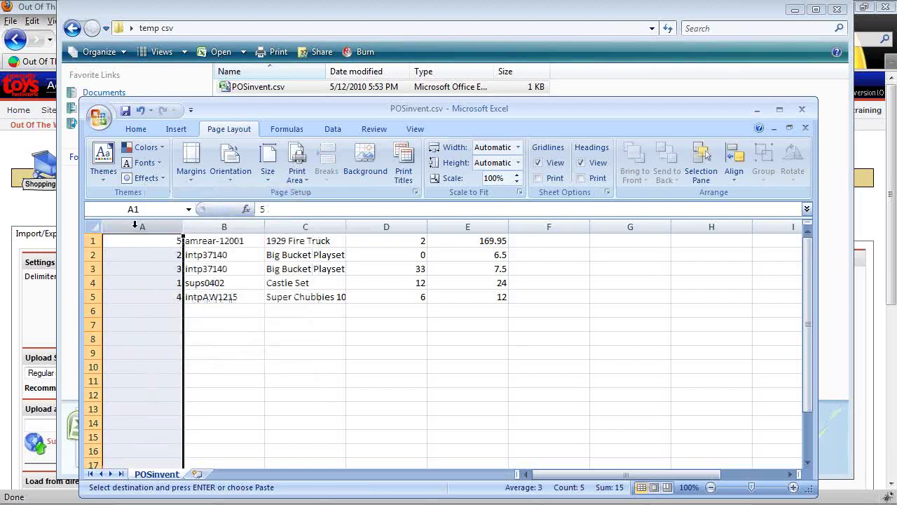
right_click(137, 227)
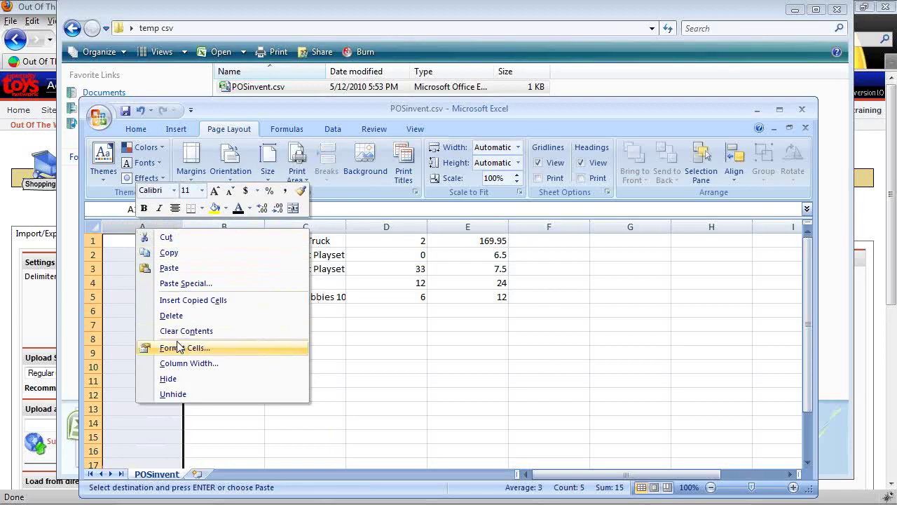
left_click(172, 316)
left_click(254, 371)
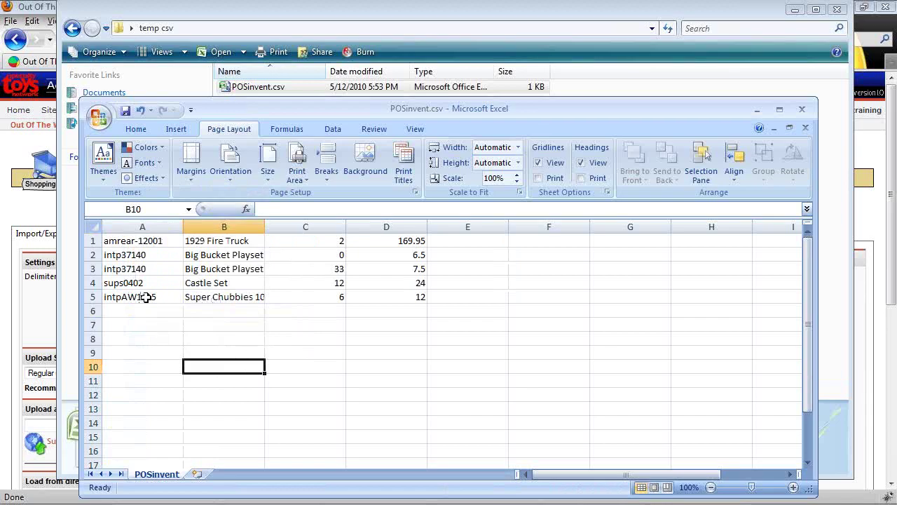
left_click(317, 239)
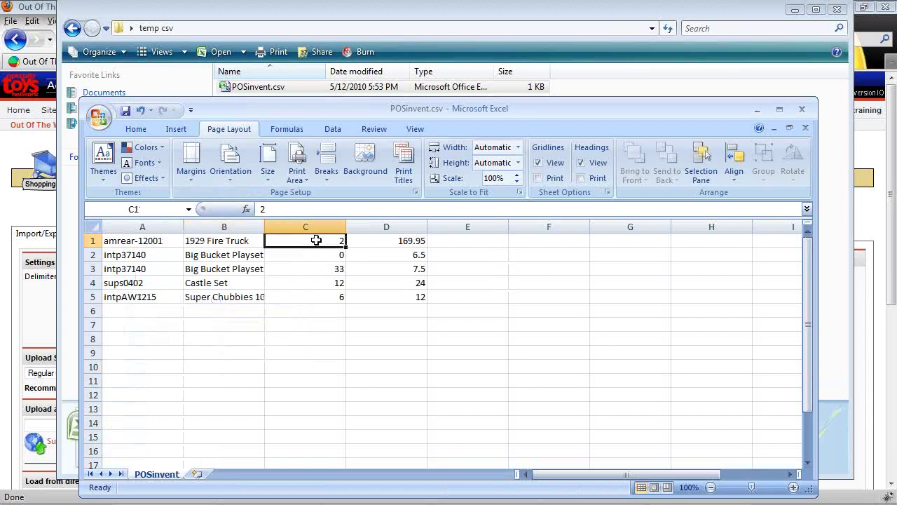
left_click(365, 328)
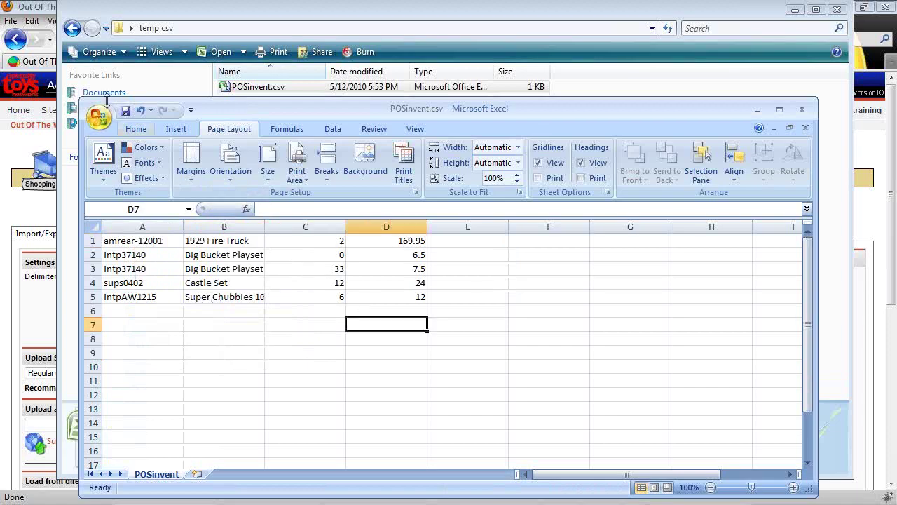
Save the file in CSV format and minimize Excel to reveal the temp csv folder
left_click(100, 117)
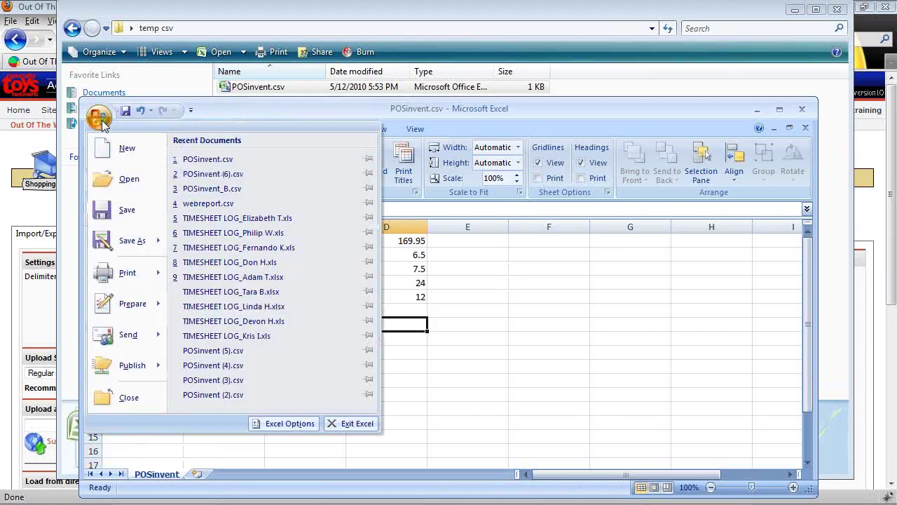
left_click(127, 212)
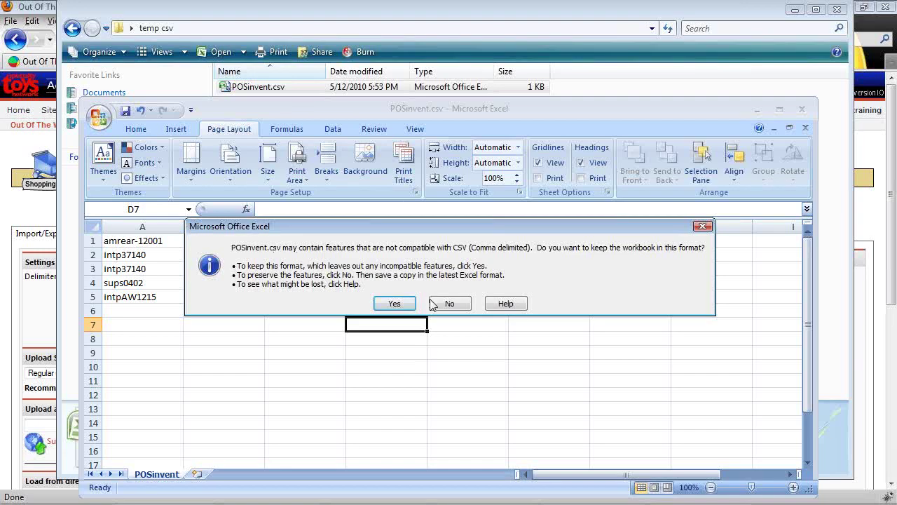
left_click(394, 304)
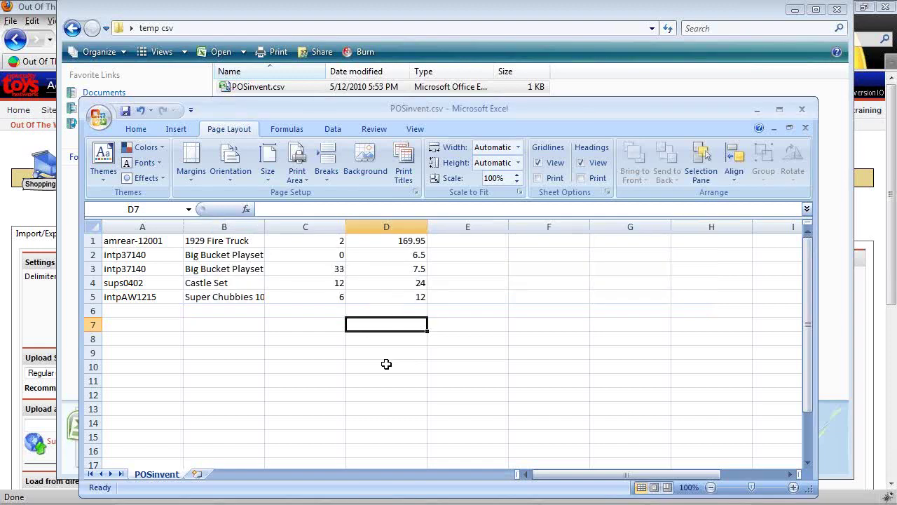
left_click(463, 326)
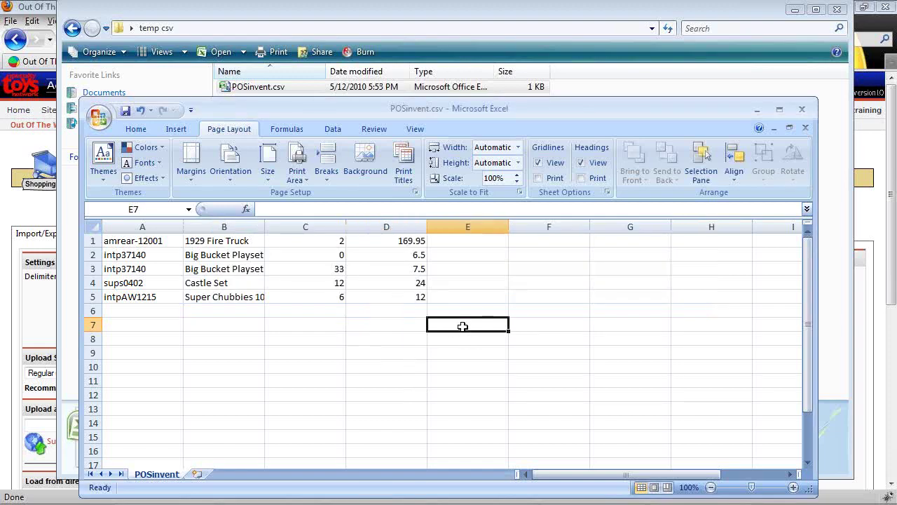
left_click(757, 109)
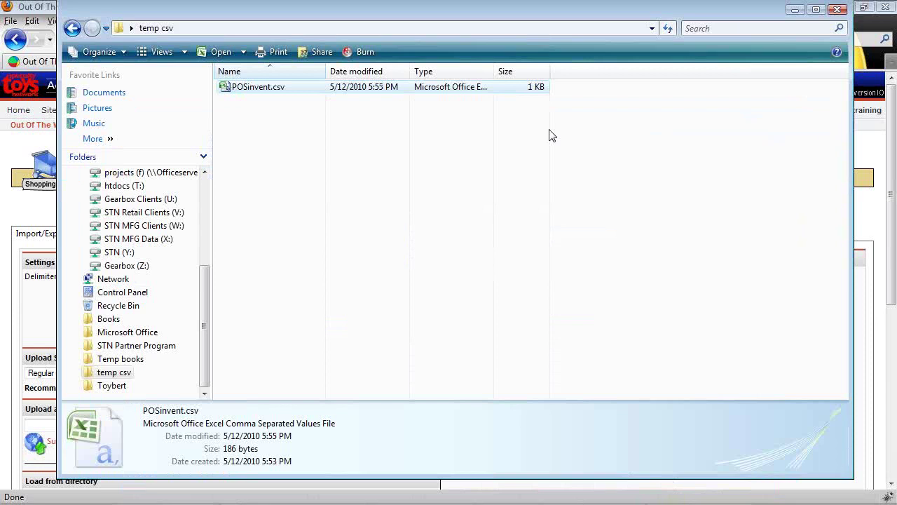
In the store's CSV import, choose comma delimiter, " enclosure, Update Existing Products, and column headers not used as configuration
left_click(30, 7)
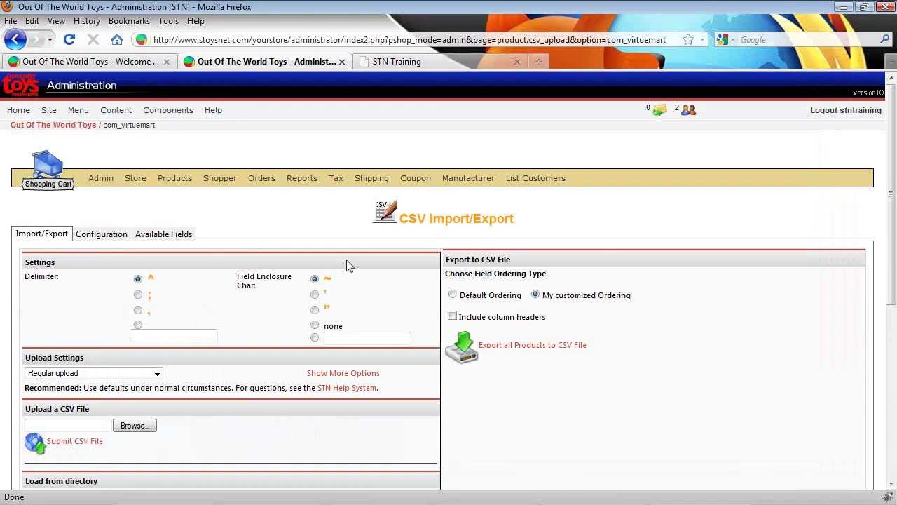
mouse_move(176, 180)
left_click(139, 310)
left_click(315, 309)
left_click(42, 374)
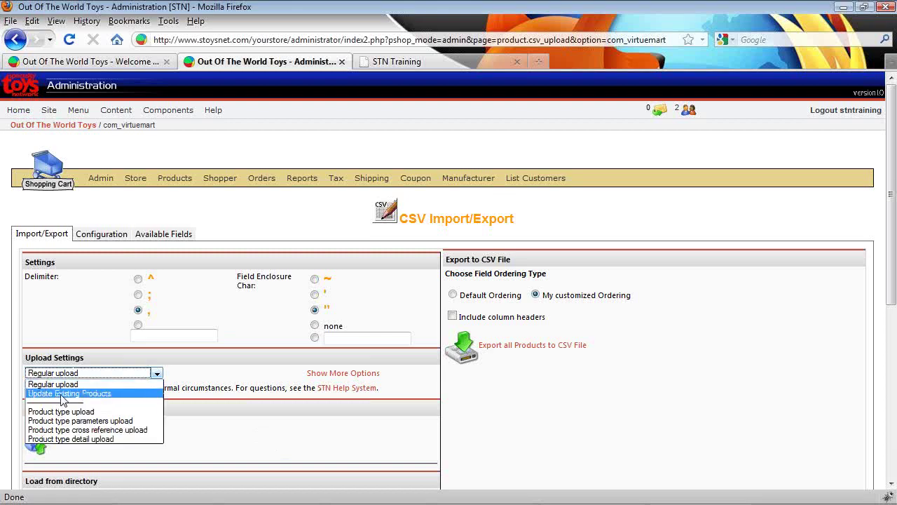
left_click(63, 393)
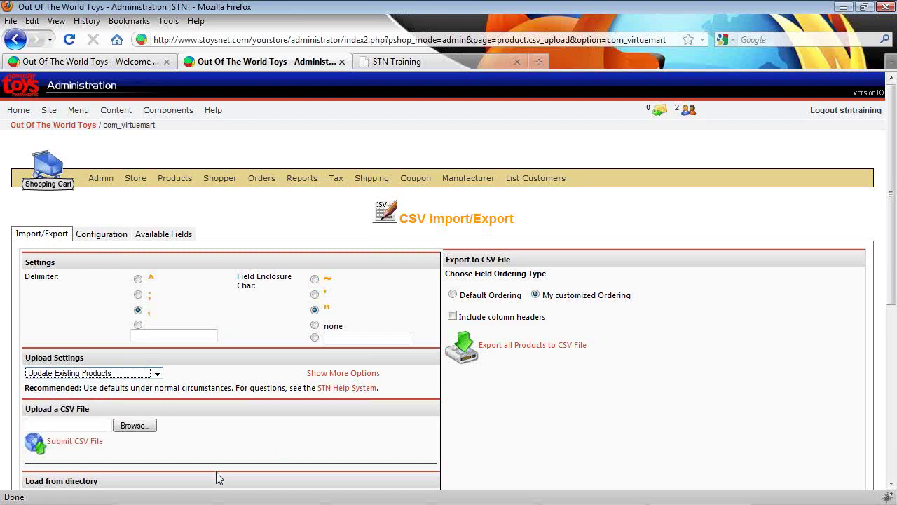
left_click(345, 374)
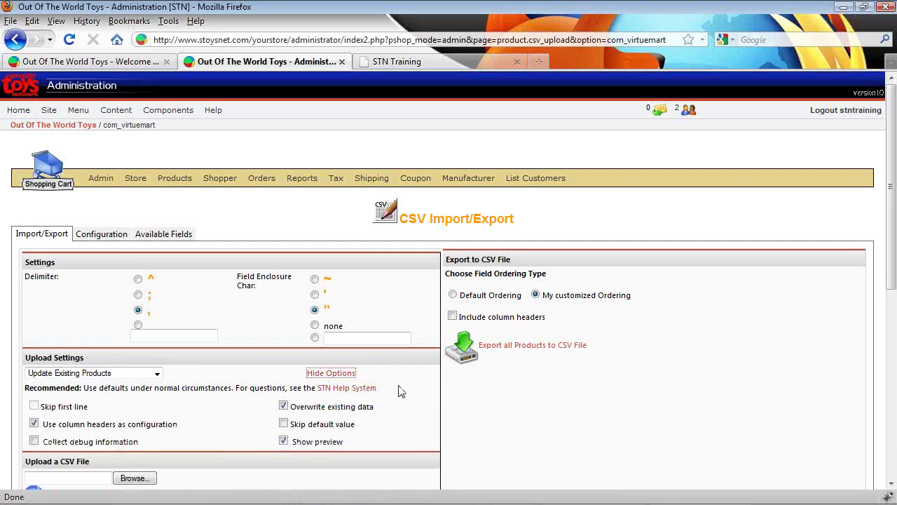
scroll(402, 391, "down", 2)
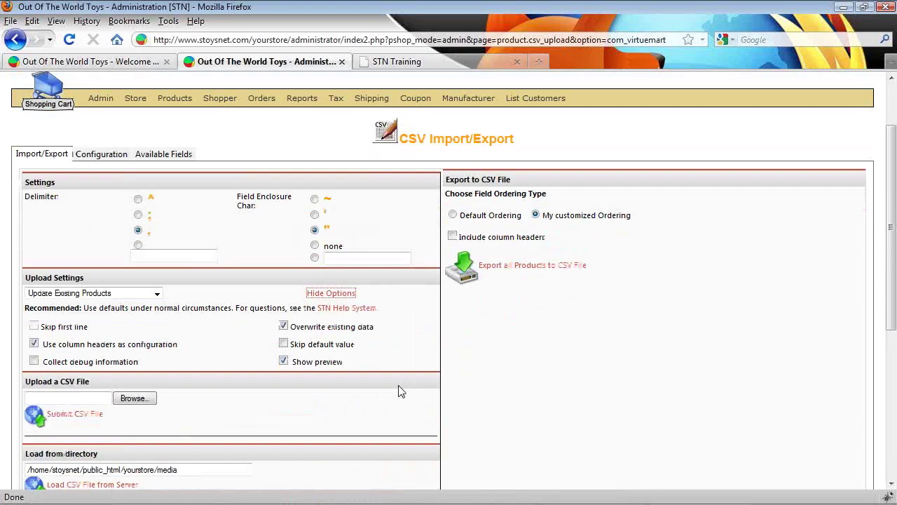
left_click(35, 344)
Choose temp csv\POSinvent.csv as the upload file and submit it for the preview
left_click(140, 399)
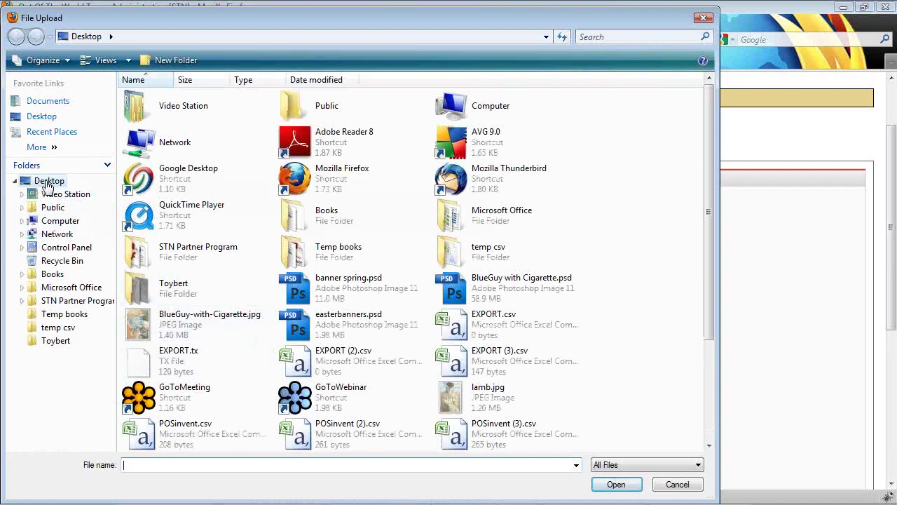
left_click(62, 327)
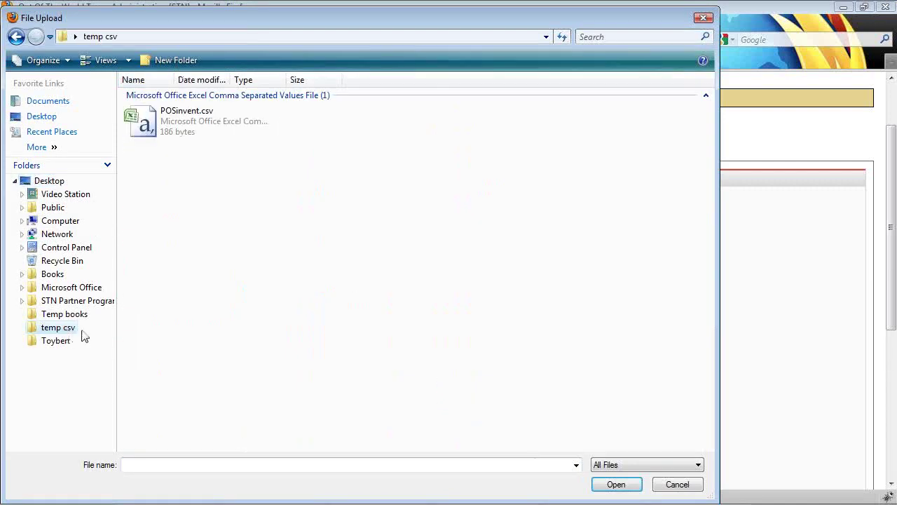
left_click(149, 125)
double_click(149, 126)
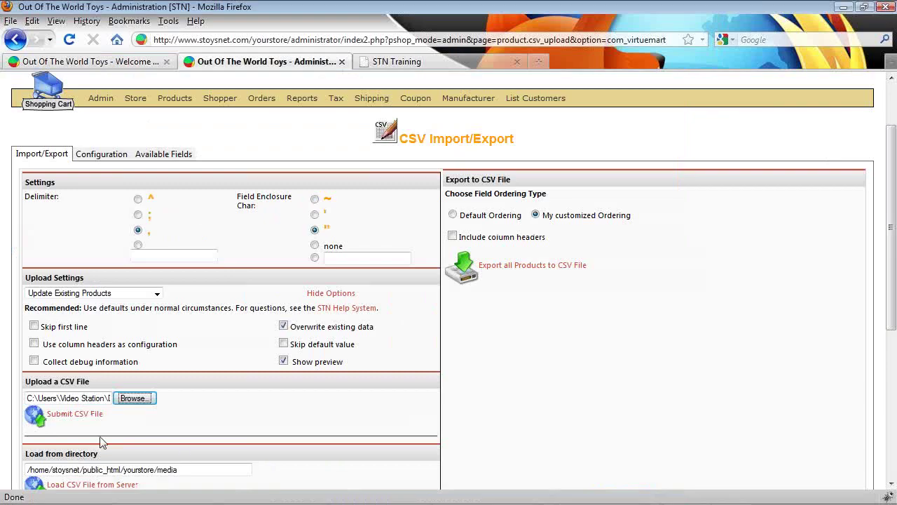
left_click(89, 417)
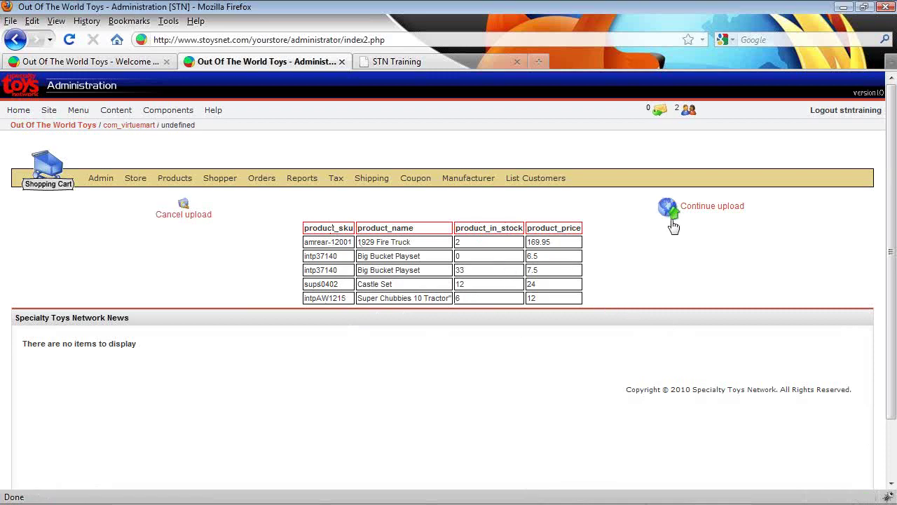
Continue the POSinvent.csv upload, updating four products and skipping SKU sups0402
left_click(715, 210)
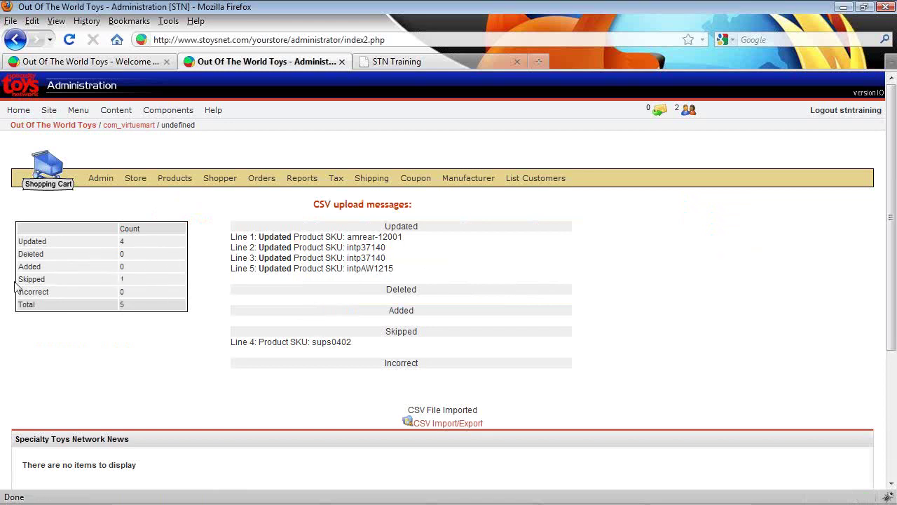
left_click_drag(356, 350, 310, 343)
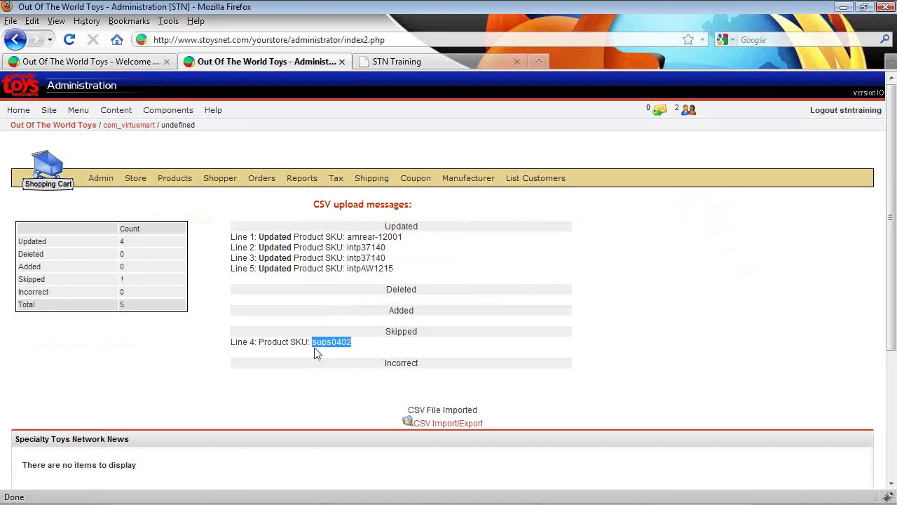